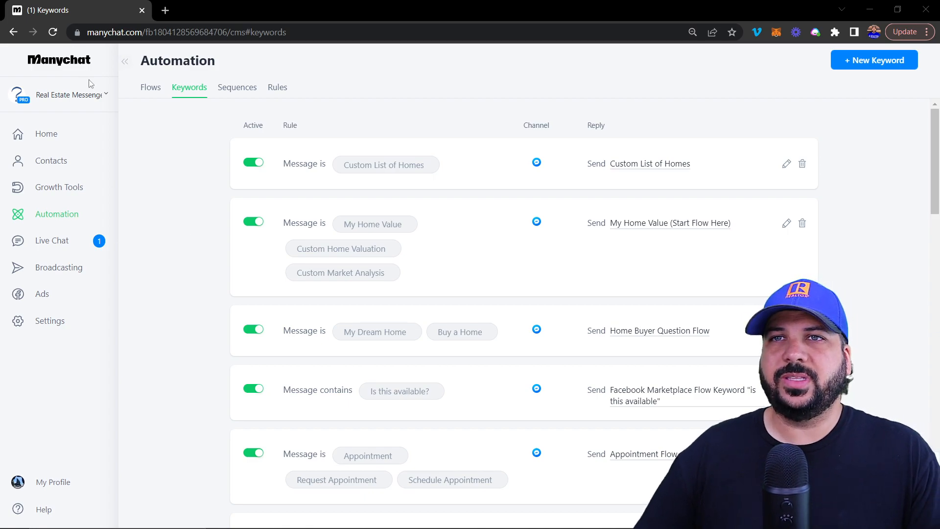
Step: Review the automation keyword rules and inspect the flow sent by the Custom List of Homes keyword, returning to the keyword list
{"action": "left_click", "coordinate": [70, 206]}
{"action": "left_click", "coordinate": [192, 90]}
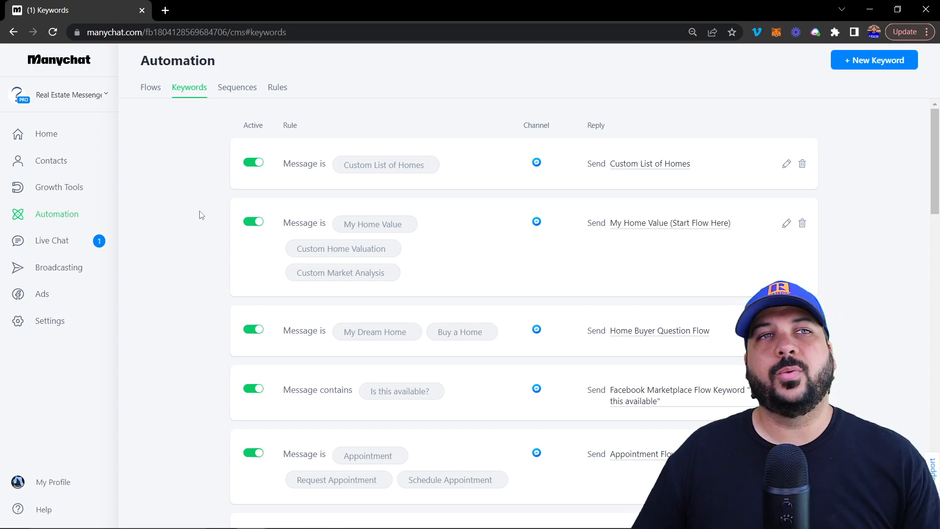
{"action": "scroll", "coordinate": [200, 215], "scroll_direction": "down", "scroll_amount": 20}
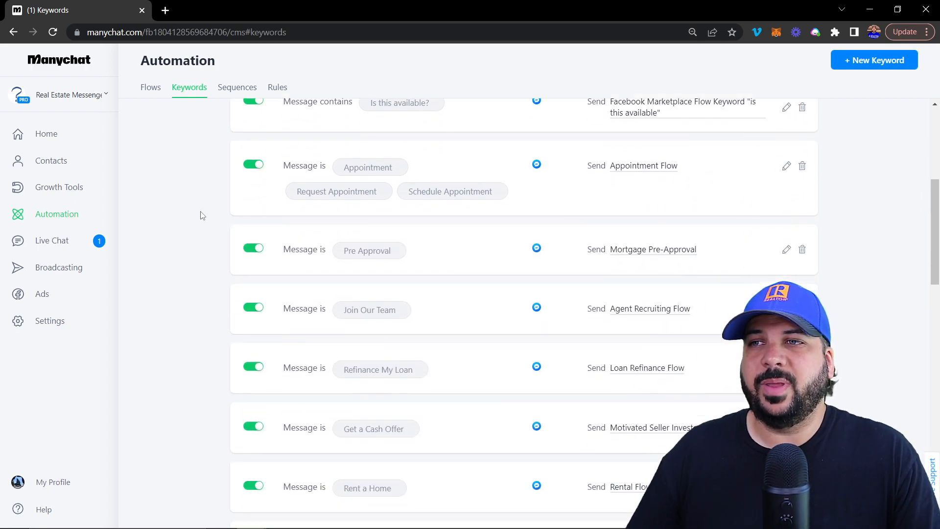
{"action": "scroll", "coordinate": [203, 216], "scroll_direction": "up", "scroll_amount": 20}
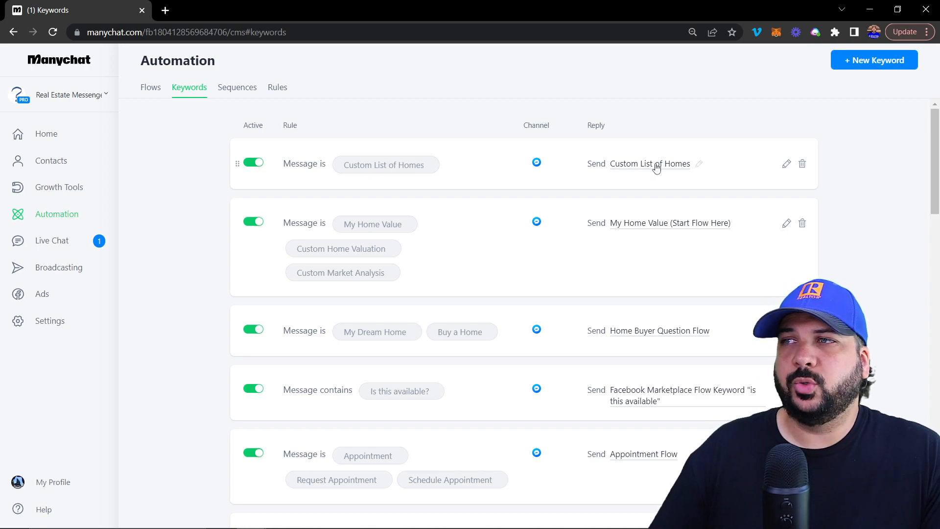
{"action": "left_click", "coordinate": [637, 166]}
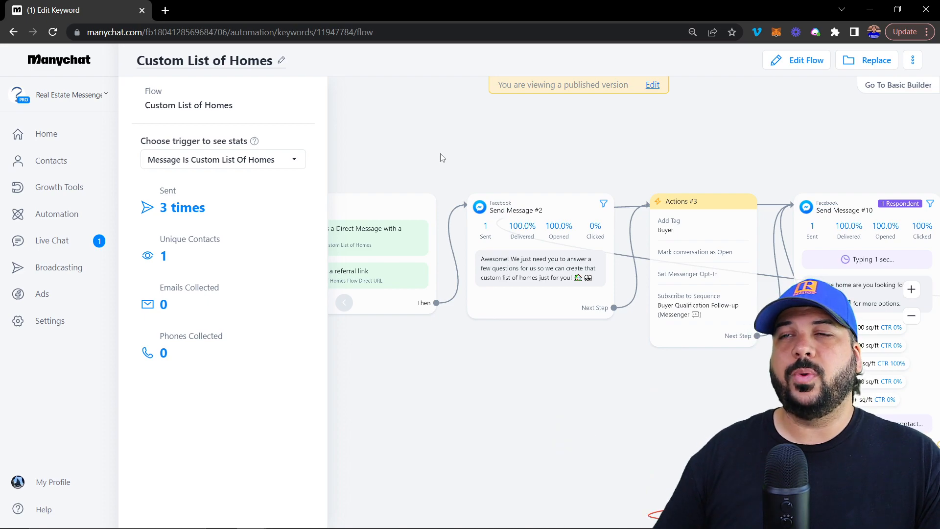
{"action": "left_click", "coordinate": [15, 33]}
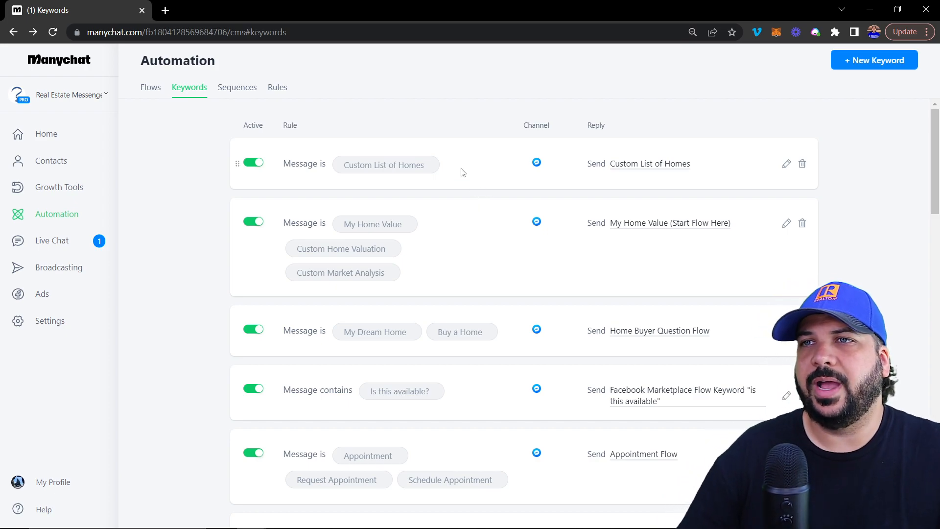
Step: Look through the Messenger keyword rules and the Instagram rules below them, checking each rule's keywords, channel and reply flow
{"action": "scroll", "coordinate": [526, 179], "scroll_direction": "down", "scroll_amount": 6}
{"action": "scroll", "coordinate": [519, 188], "scroll_direction": "down", "scroll_amount": 6}
{"action": "scroll", "coordinate": [515, 193], "scroll_direction": "up", "scroll_amount": 11}
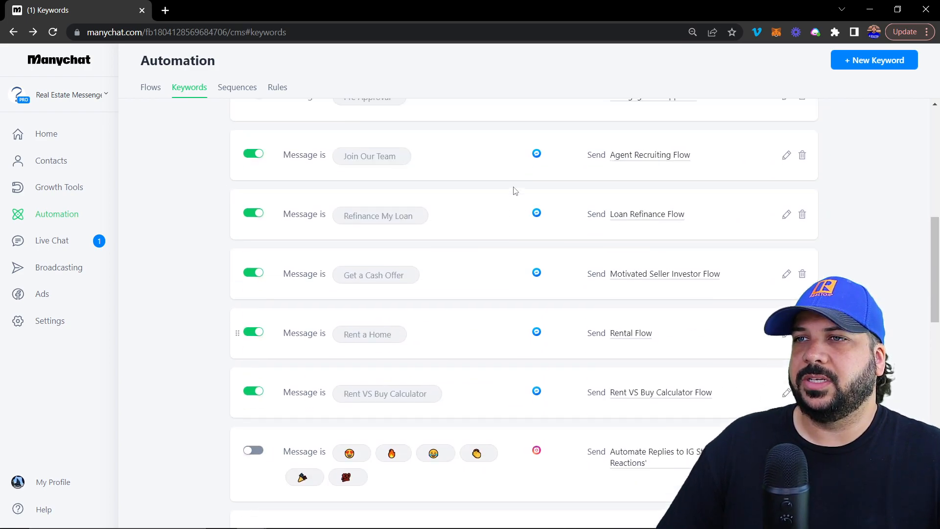
{"action": "scroll", "coordinate": [512, 196], "scroll_direction": "down", "scroll_amount": 2}
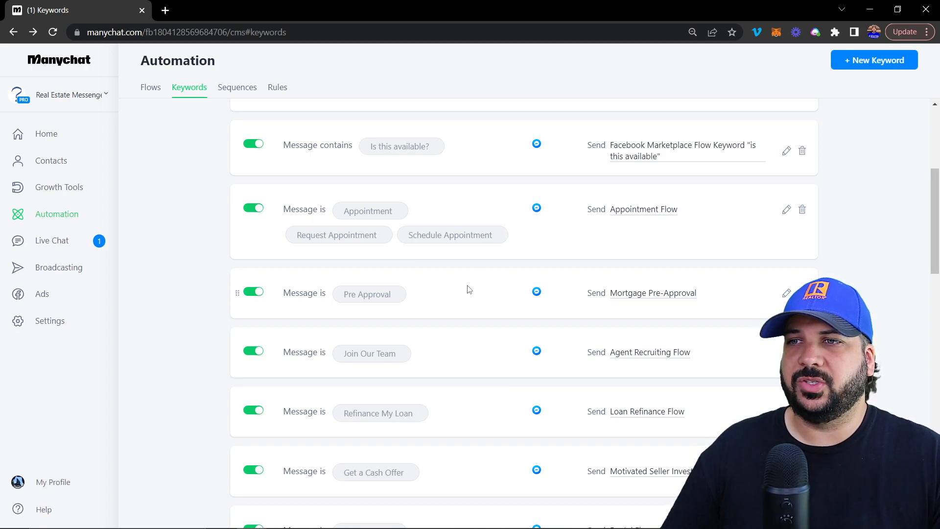
{"action": "scroll", "coordinate": [467, 291], "scroll_direction": "down", "scroll_amount": 2}
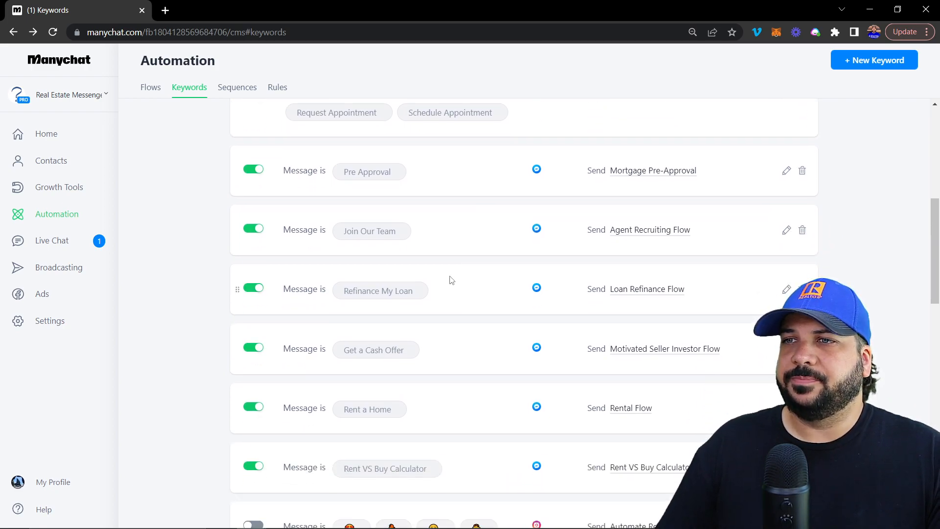
{"action": "scroll", "coordinate": [452, 280], "scroll_direction": "down", "scroll_amount": 4}
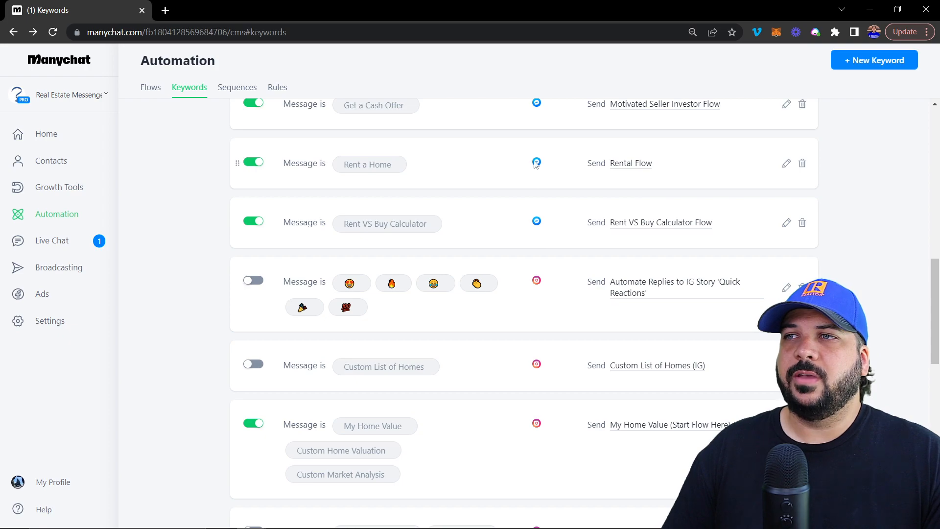
{"action": "scroll", "coordinate": [504, 311], "scroll_direction": "down", "scroll_amount": 1}
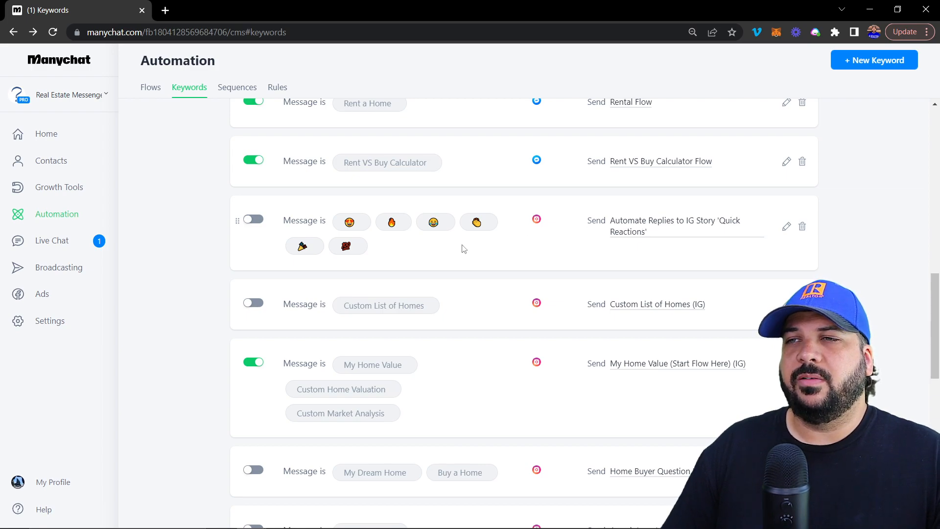
Step: Inspect the randomizer and reply variants in the Automate Replies to IG Story 'Quick Reactions' flow and return to the keyword list
{"action": "left_click", "coordinate": [638, 223]}
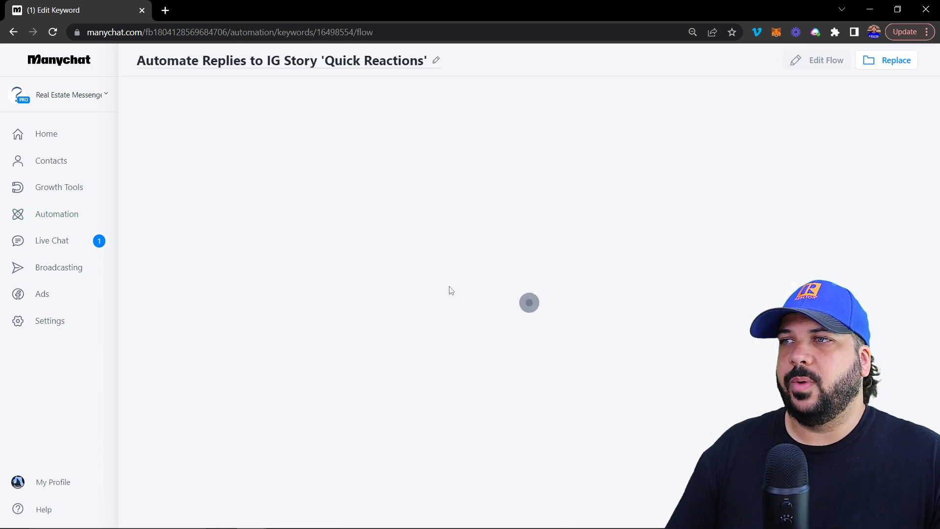
{"action": "scroll", "coordinate": [739, 237], "scroll_direction": "up", "scroll_amount": 5}
{"action": "left_click_drag", "start_coordinate": [825, 133], "coordinate": [688, 126]}
{"action": "scroll", "coordinate": [688, 126], "scroll_direction": "down", "scroll_amount": 4}
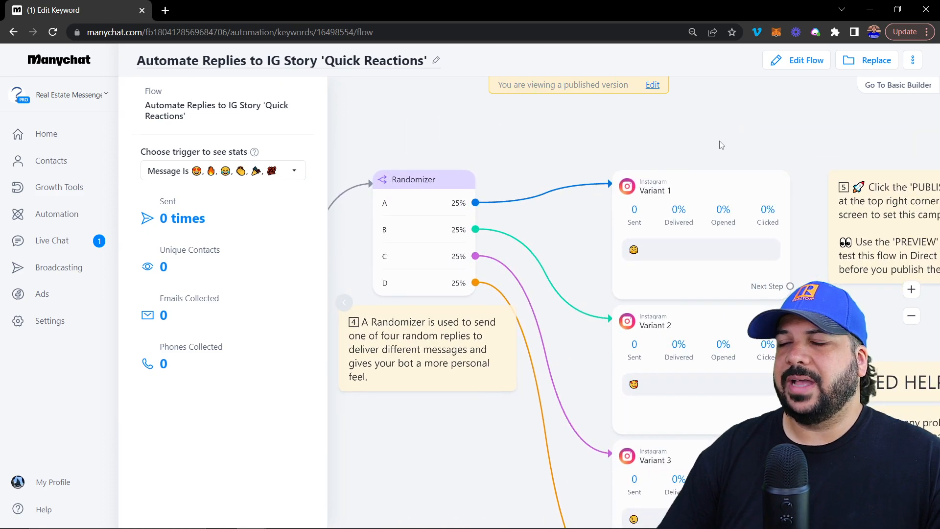
{"action": "left_click_drag", "start_coordinate": [567, 366], "coordinate": [474, 354]}
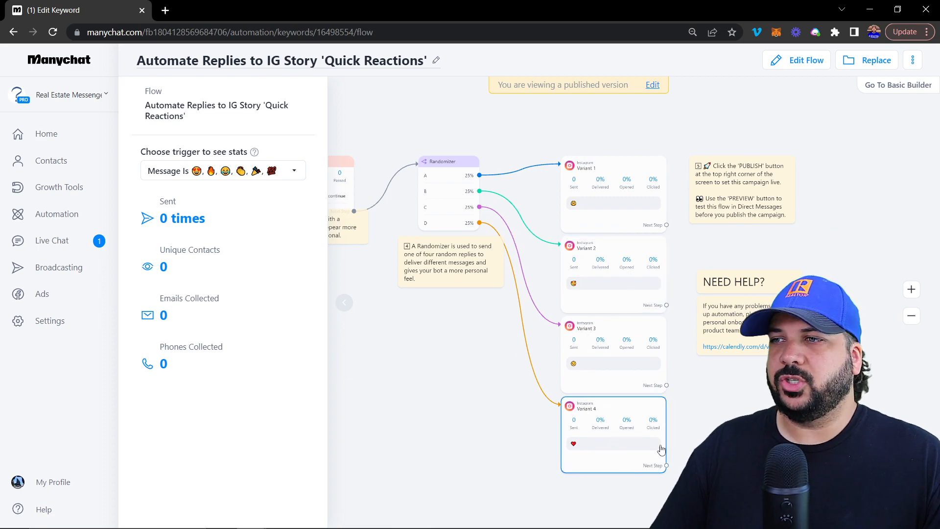
{"action": "scroll", "coordinate": [665, 451], "scroll_direction": "up", "scroll_amount": 4}
{"action": "scroll", "coordinate": [682, 307], "scroll_direction": "up", "scroll_amount": 5}
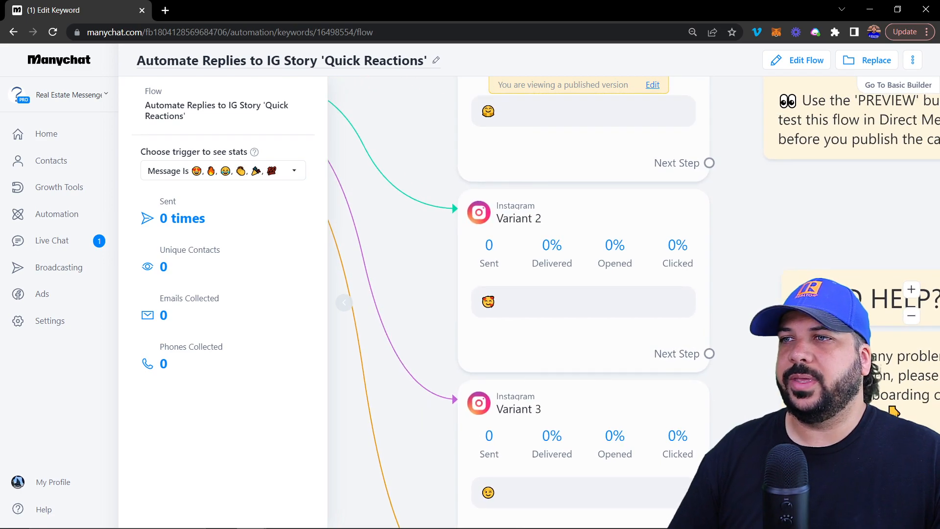
{"action": "left_click_drag", "start_coordinate": [802, 279], "coordinate": [822, 285]}
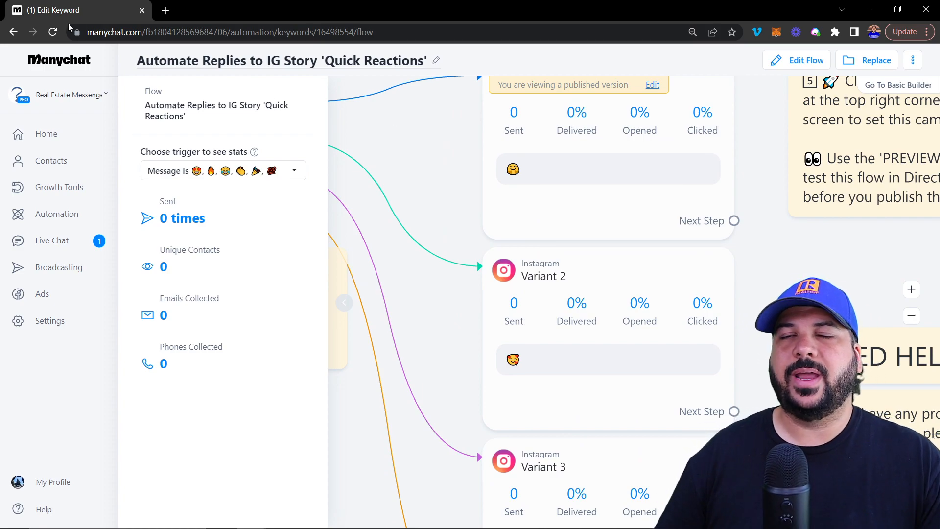
{"action": "left_click", "coordinate": [13, 32]}
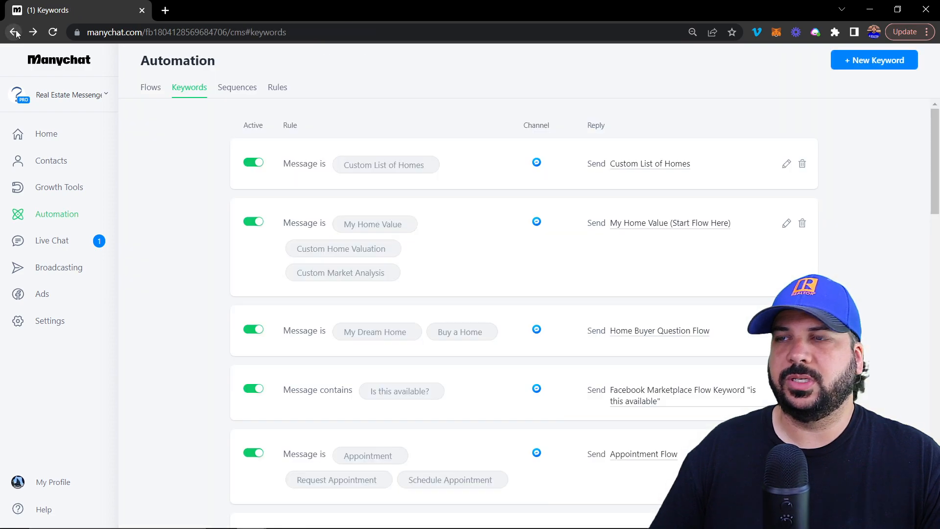
Step: Add a new keyword rule to the end of the keyword list
{"action": "scroll", "coordinate": [520, 223], "scroll_direction": "down", "scroll_amount": 20}
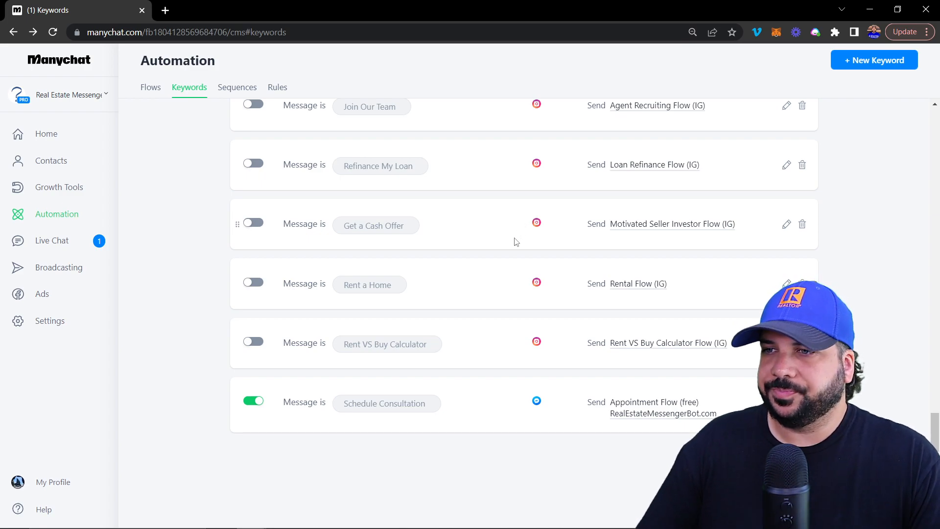
{"action": "left_click", "coordinate": [881, 61]}
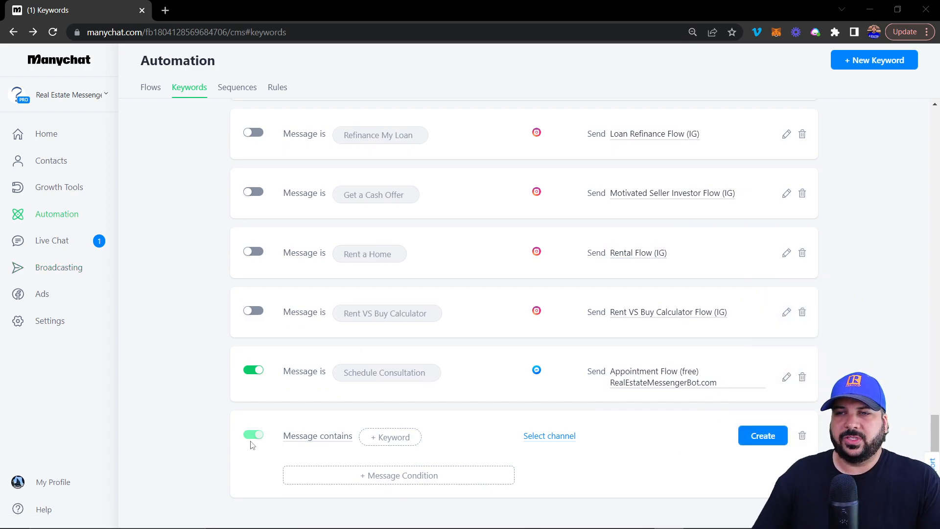
Step: Try the Message is condition on the new rule in alternation with Message contains, leaving it on Message contains
{"action": "left_click", "coordinate": [317, 439]}
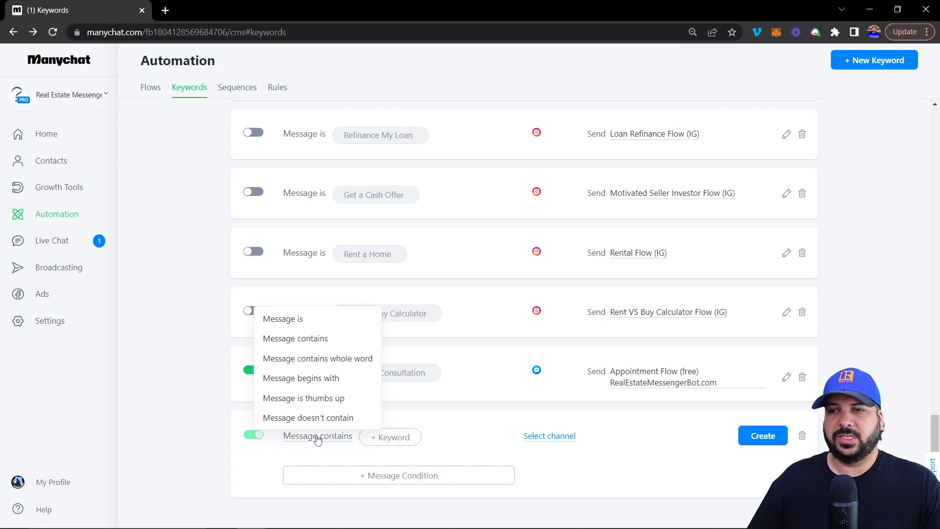
{"action": "left_click", "coordinate": [300, 319]}
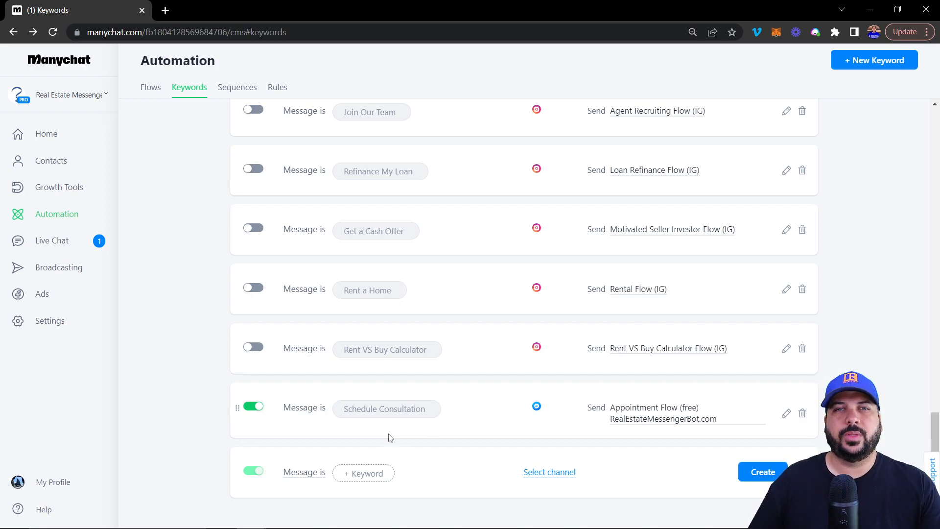
{"action": "left_click", "coordinate": [312, 473]}
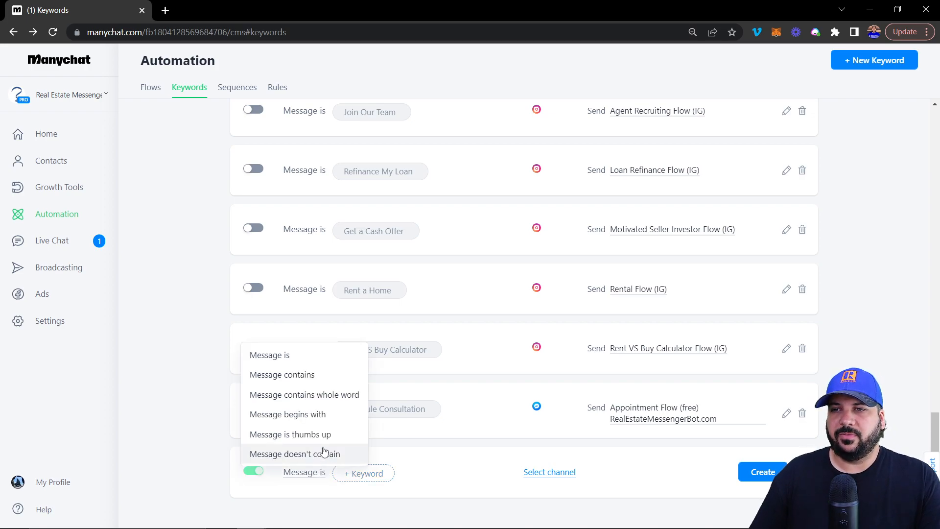
{"action": "left_click", "coordinate": [297, 378]}
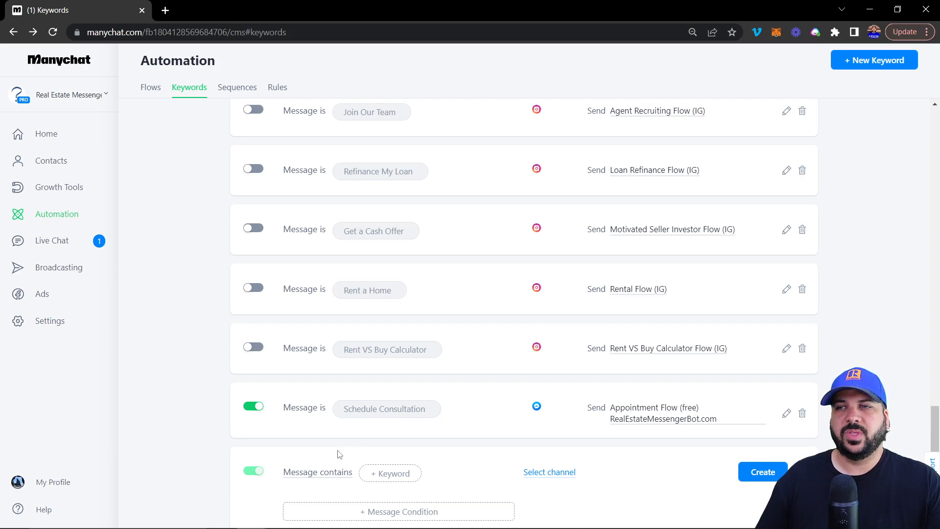
{"action": "left_click", "coordinate": [313, 474]}
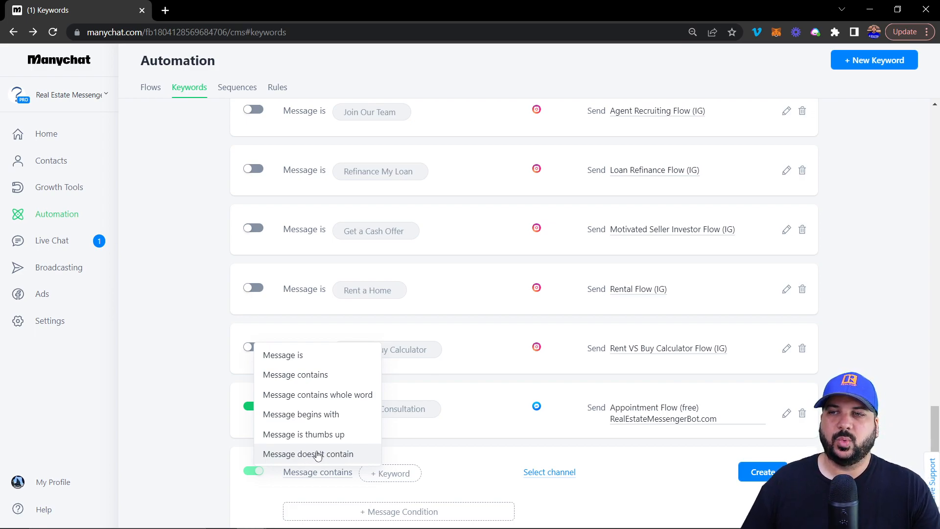
{"action": "left_click", "coordinate": [297, 357]}
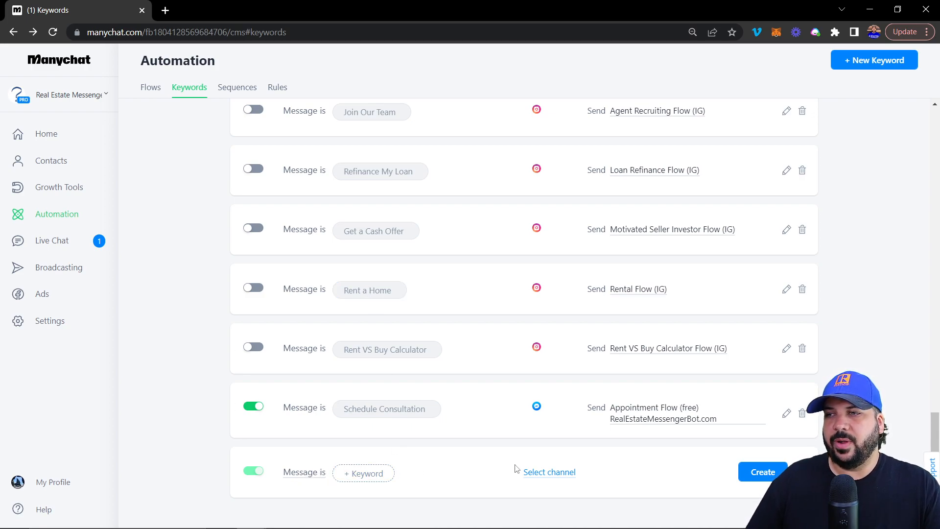
{"action": "left_click", "coordinate": [311, 475]}
{"action": "left_click", "coordinate": [297, 380]}
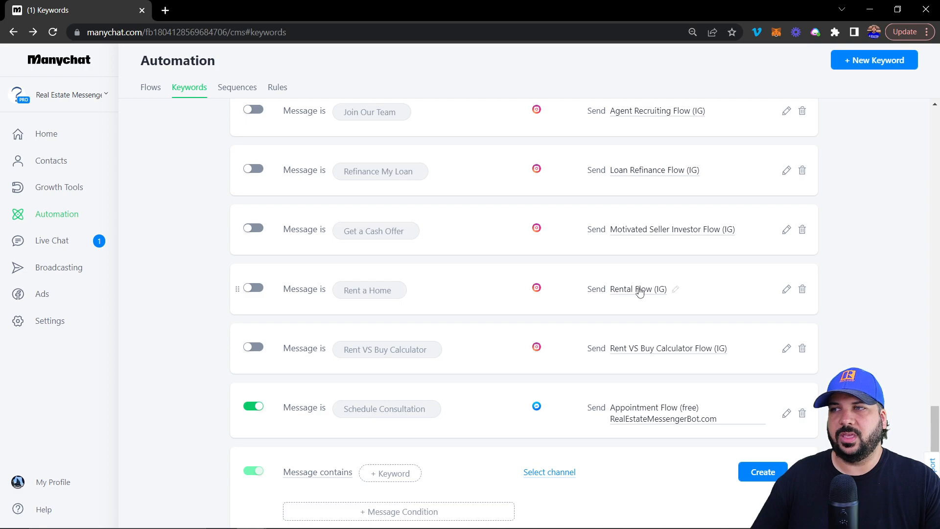
Step: Add the keyword text "rent, renting, rental, rent a house, lease" to the new rule's Message contains condition
{"action": "scroll", "coordinate": [429, 401], "scroll_direction": "down", "scroll_amount": 1}
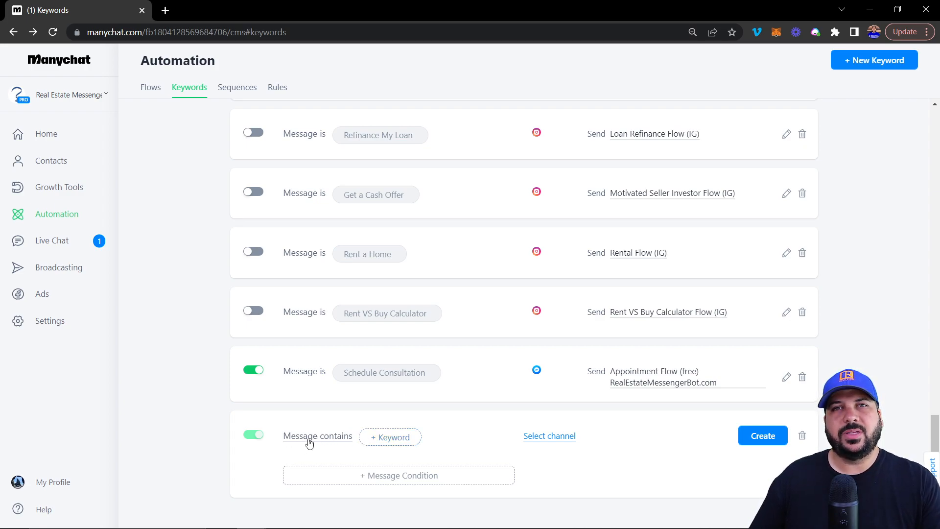
{"action": "left_click", "coordinate": [394, 439]}
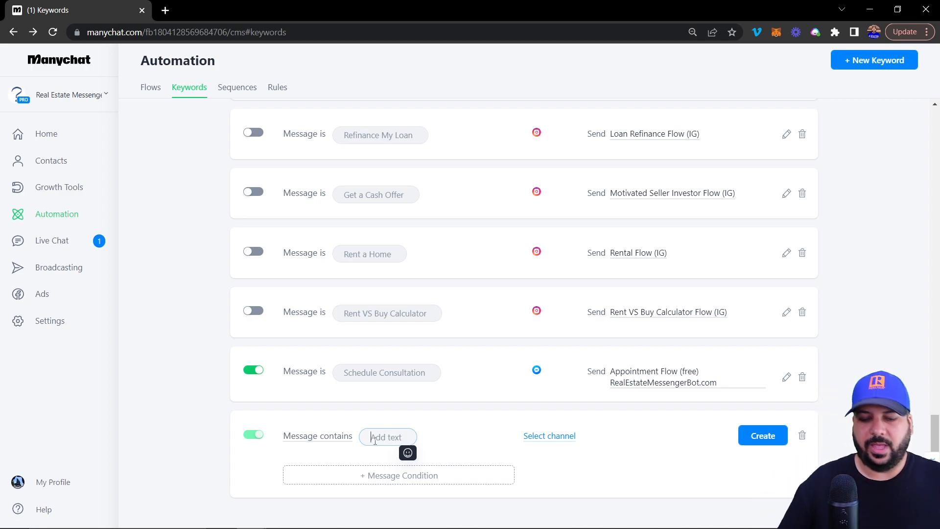
{"action": "type", "text": "rent"}
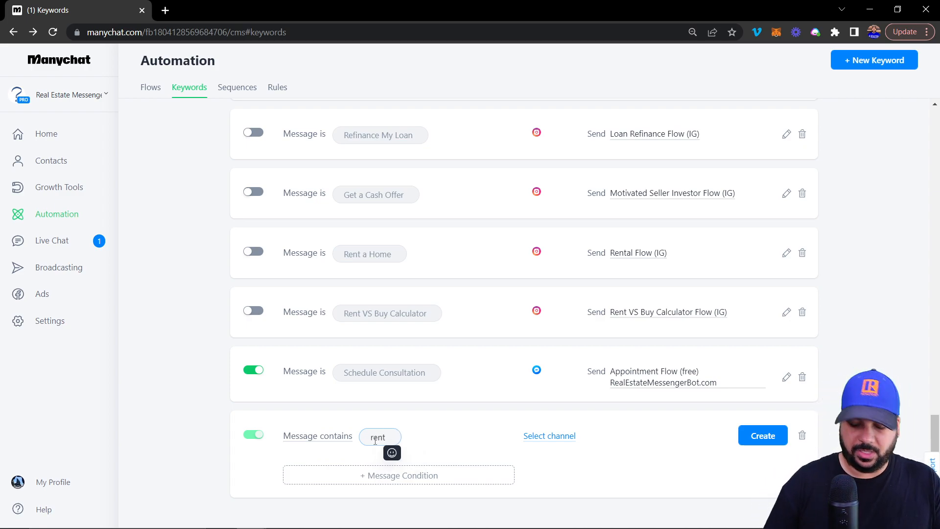
{"action": "type", "text": ", re"}
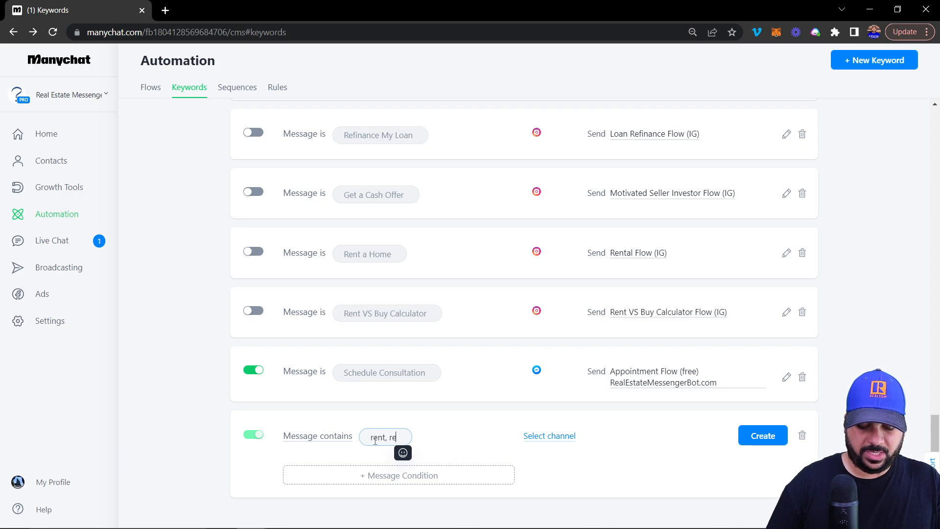
{"action": "type", "text": "nting, rental"}
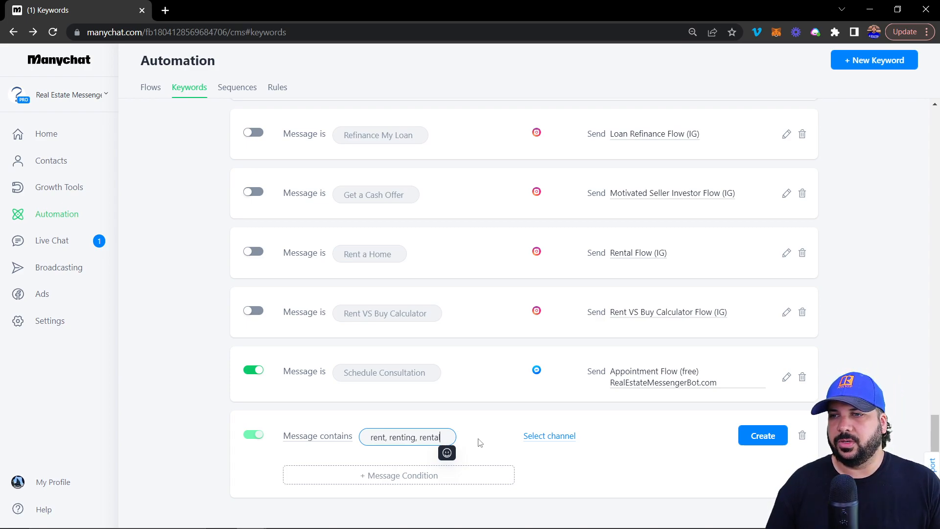
{"action": "type", "text": ", rent"}
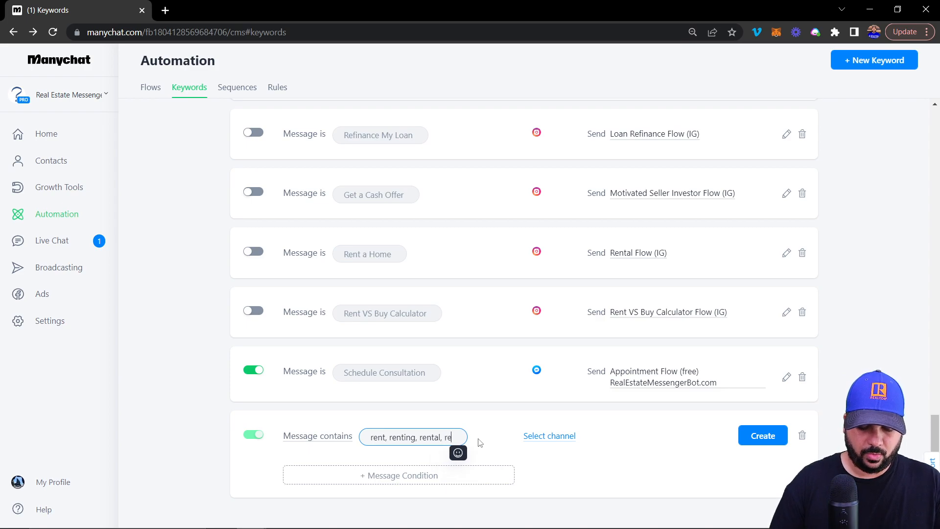
{"action": "type", "text": " a"}
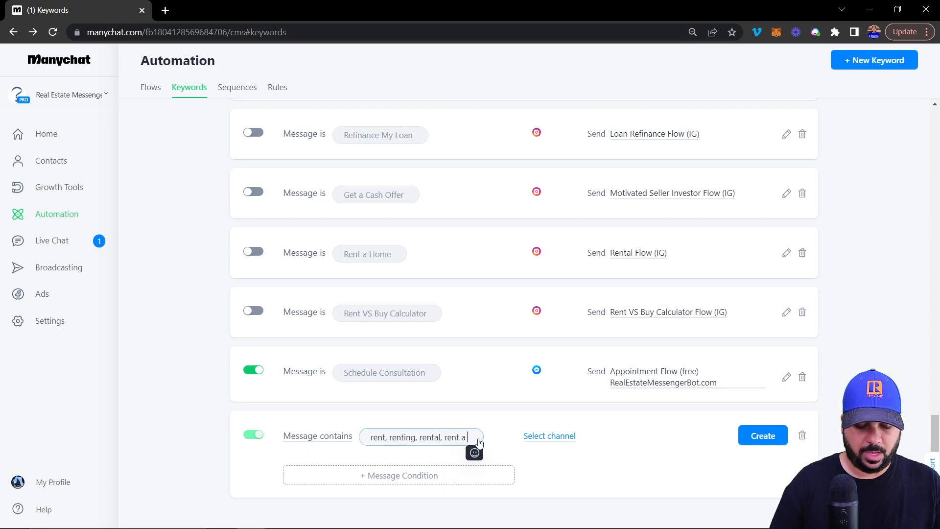
{"action": "type", "text": " house,"}
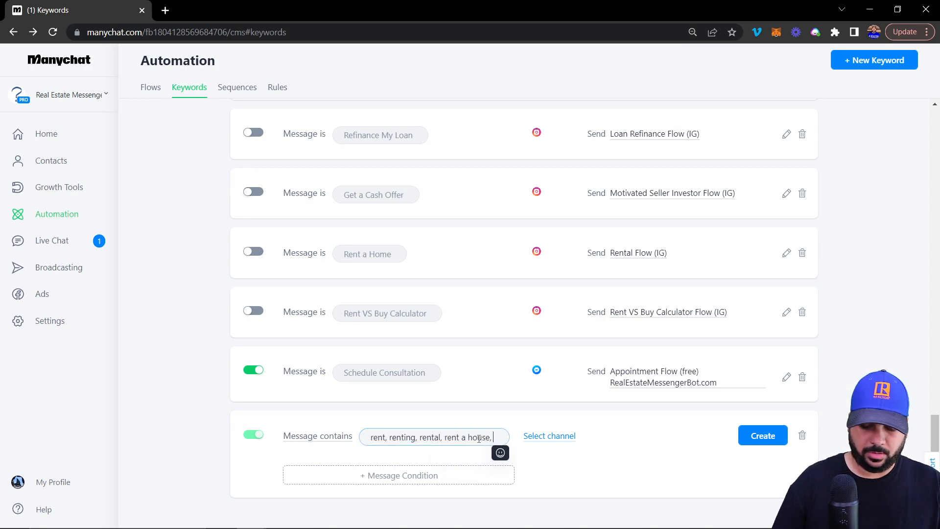
{"action": "type", "text": " lease"}
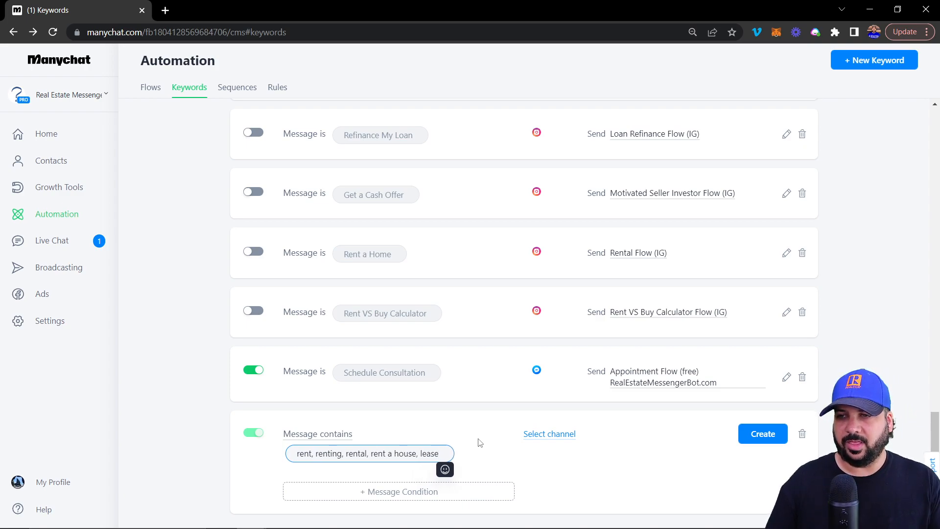
{"action": "left_click", "coordinate": [265, 457]}
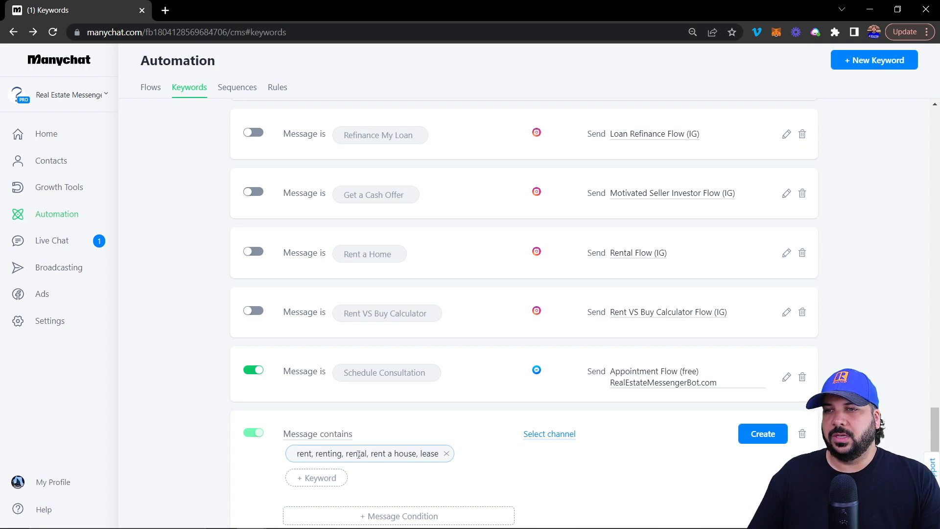
Step: Cut everything after "rent" out of the combined keyword so that the first keyword is only "rent"
{"action": "left_click", "coordinate": [323, 453]}
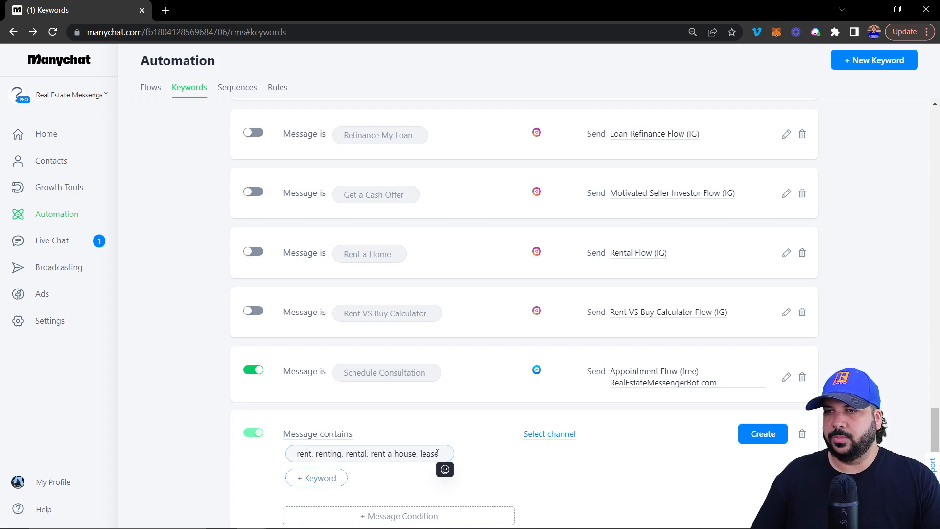
{"action": "left_click_drag", "start_coordinate": [438, 453], "coordinate": [313, 456]}
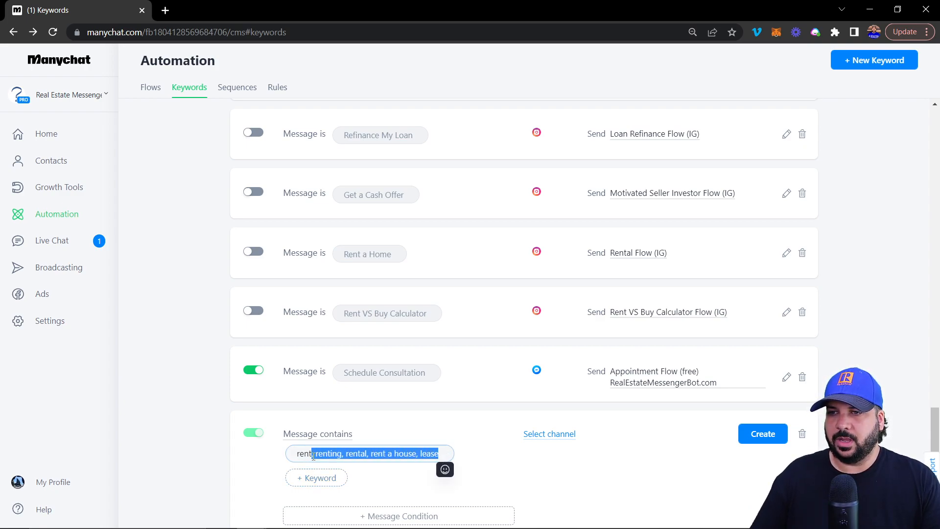
{"action": "right_click", "coordinate": [327, 454]}
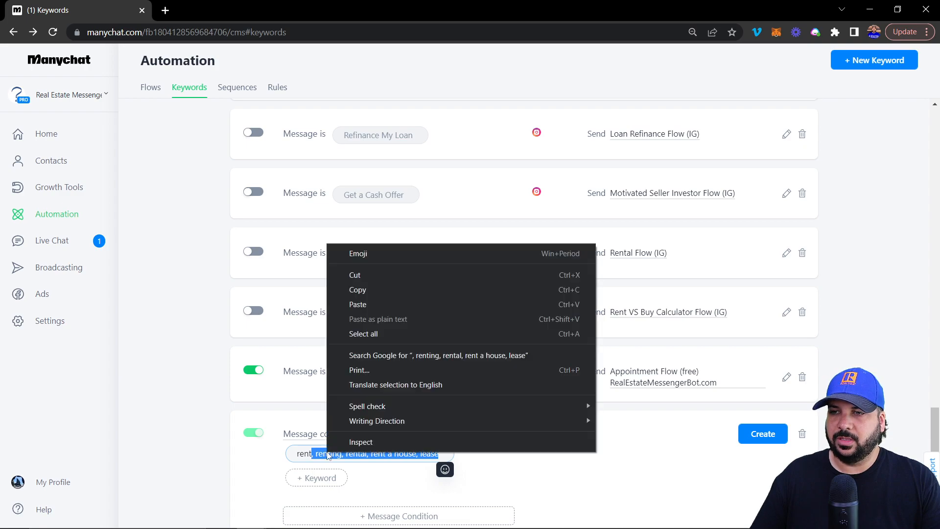
{"action": "left_click", "coordinate": [356, 276]}
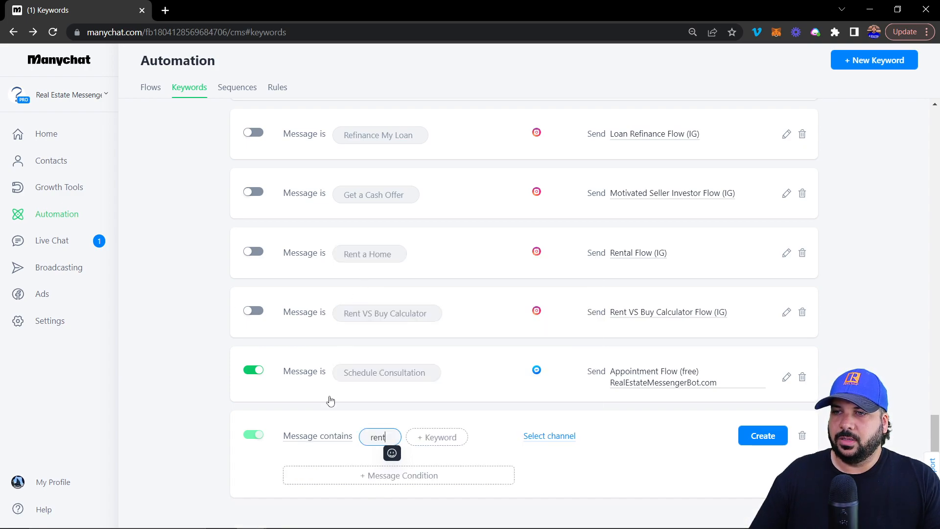
Step: Add a second keyword to the Message contains condition from the cut text and trim it to "renting"
{"action": "left_click", "coordinate": [430, 437]}
{"action": "key", "text": "ctrl+v"}
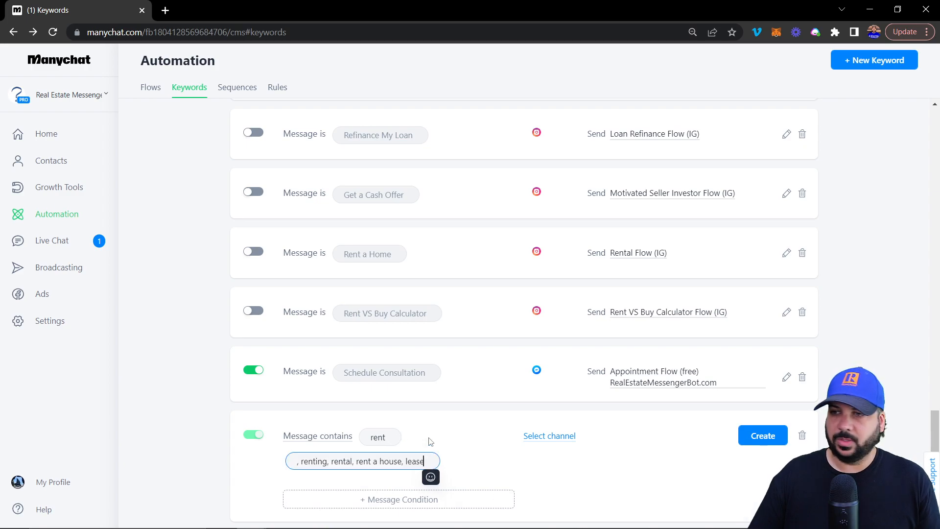
{"action": "left_click", "coordinate": [302, 461]}
{"action": "key", "text": "BackSpace"}
{"action": "key", "text": "BackSpace"}
{"action": "left_click_drag", "start_coordinate": [418, 461], "coordinate": [334, 463]}
{"action": "key", "text": "ctrl+x"}
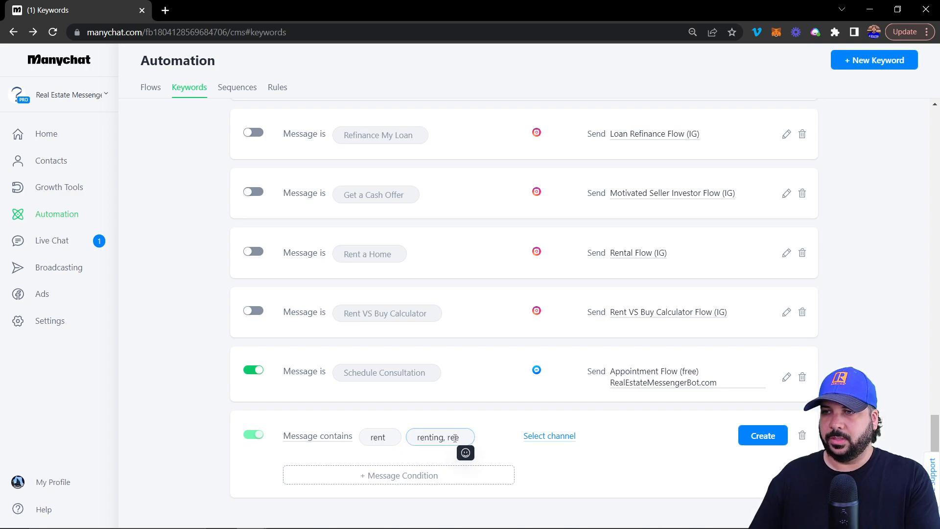
{"action": "left_click", "coordinate": [463, 441]}
{"action": "left_click", "coordinate": [456, 440]}
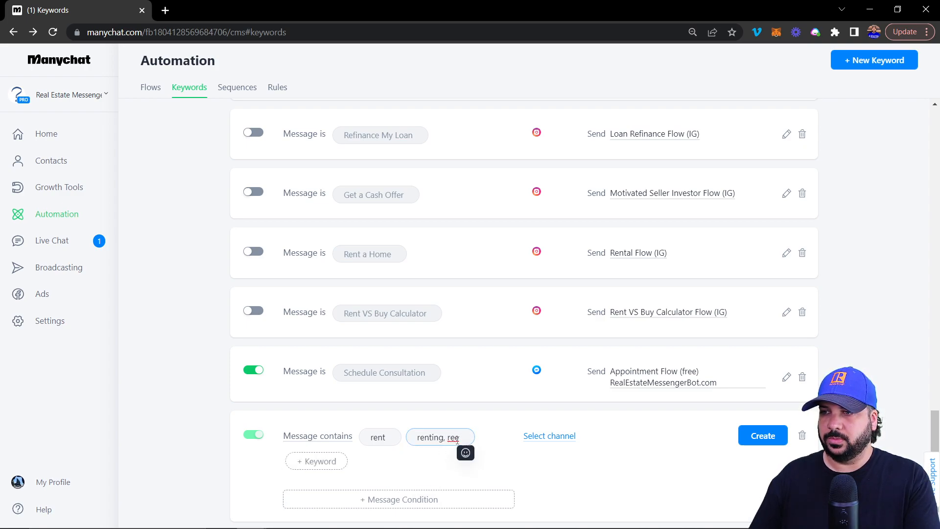
{"action": "key", "text": "BackSpace"}
{"action": "key", "text": "BackSpace"}
{"action": "key", "text": "BackSpace"}
{"action": "key", "text": "BackSpace"}
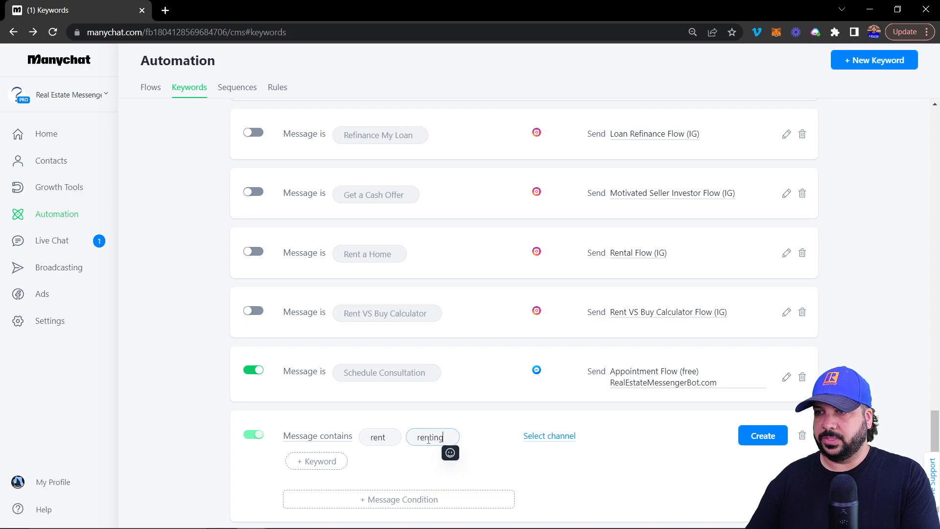
Step: Add "lease" as a third keyword to the Message contains condition
{"action": "left_click", "coordinate": [313, 461]}
{"action": "left_click", "coordinate": [319, 462]}
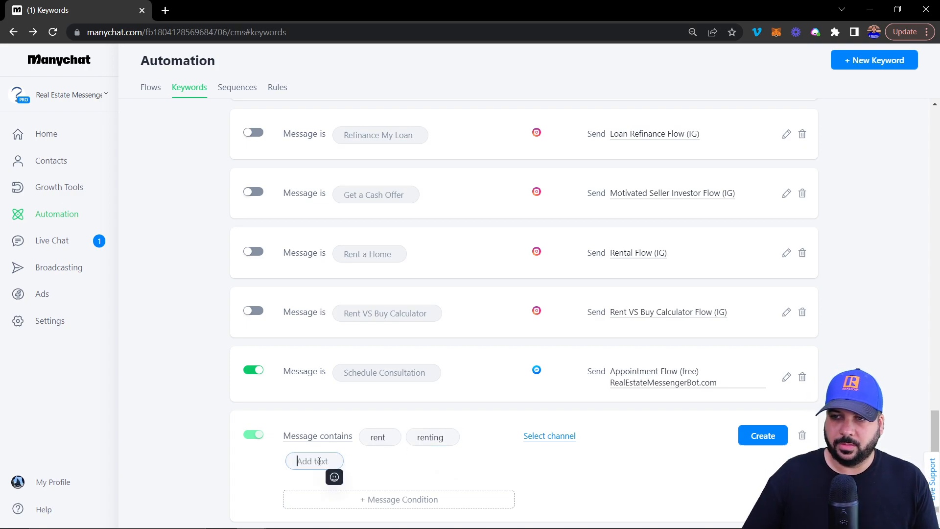
{"action": "type", "text": "lease"}
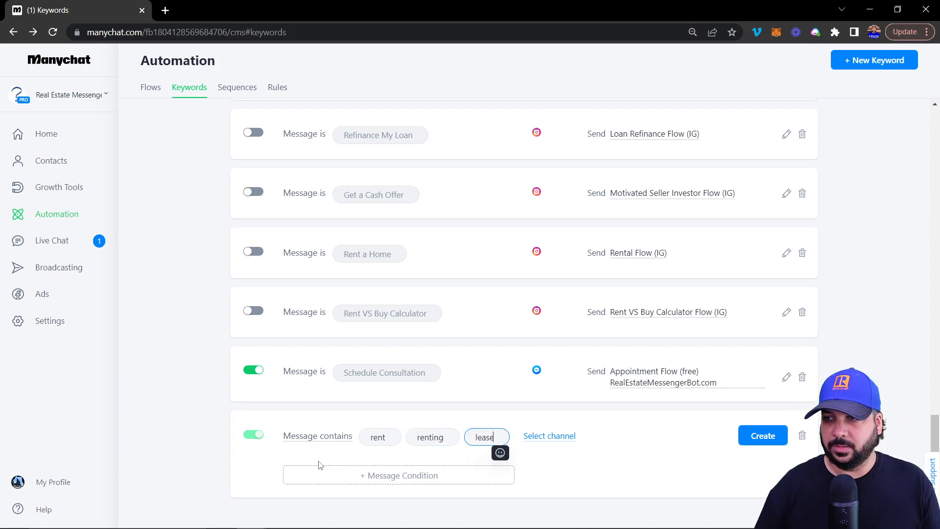
{"action": "key", "text": "Return"}
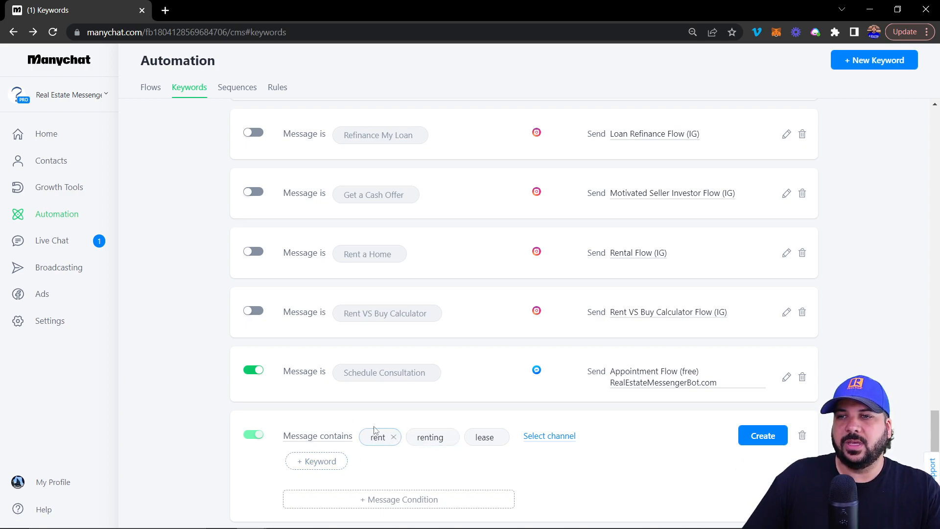
{"action": "left_click", "coordinate": [317, 463]}
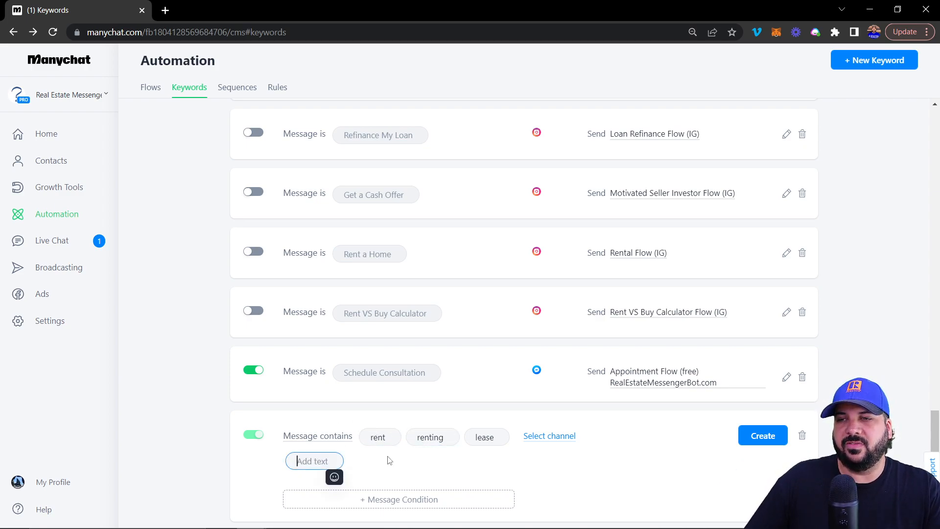
{"action": "left_click", "coordinate": [331, 439]}
{"action": "left_click", "coordinate": [410, 471]}
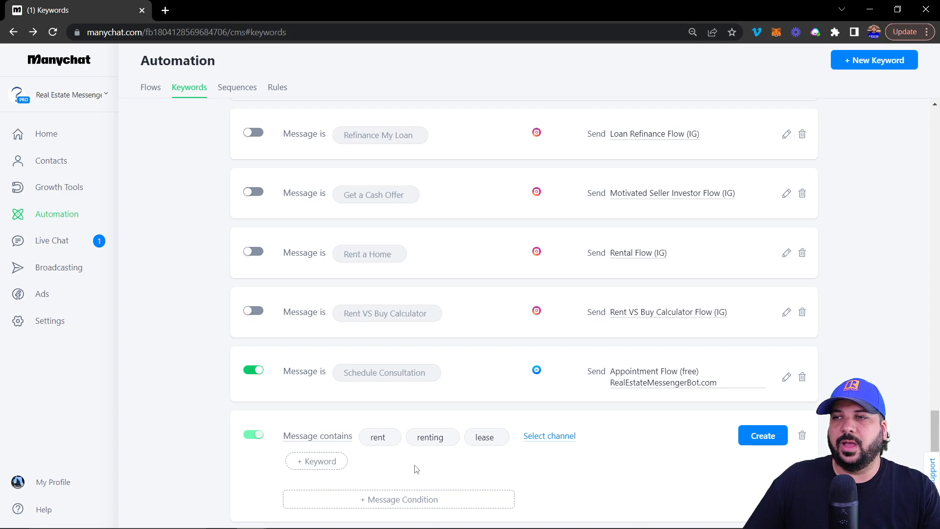
{"action": "left_click", "coordinate": [319, 438]}
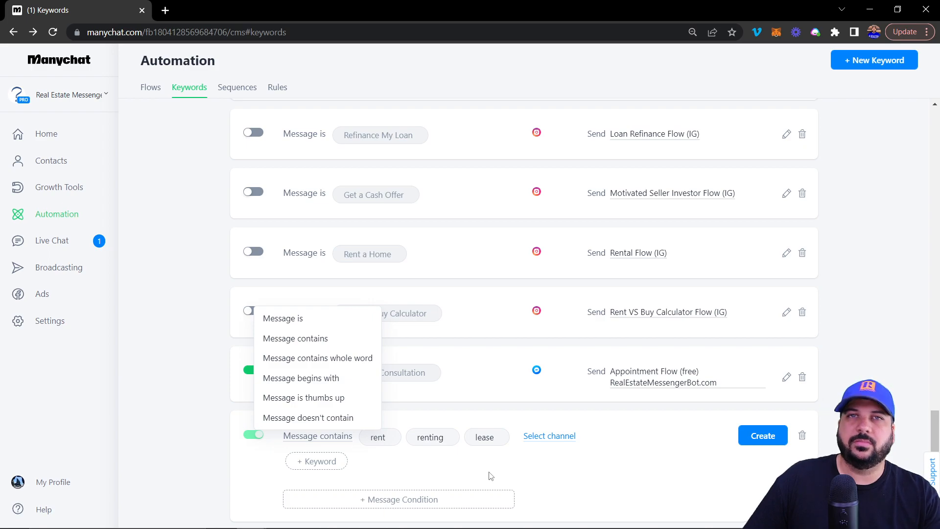
{"action": "left_click", "coordinate": [502, 476]}
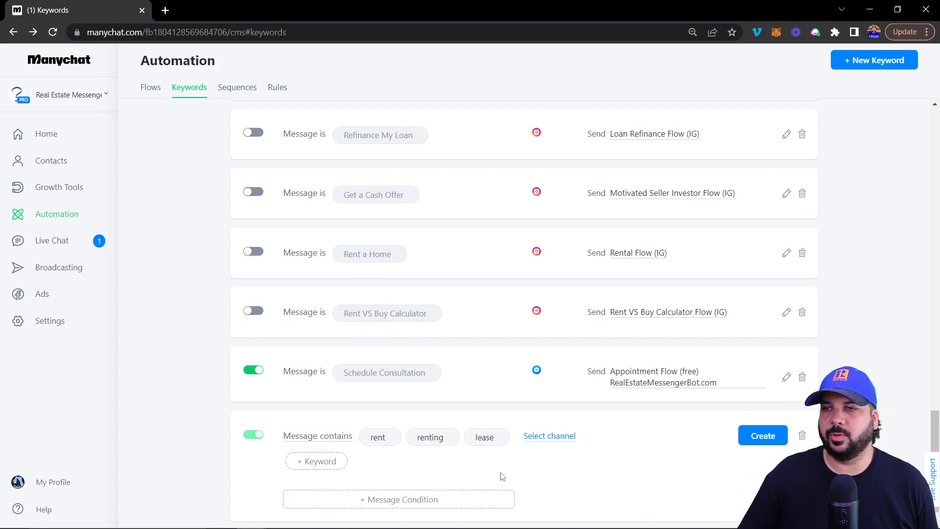
Step: Add a second message condition to the rule, set to Message doesn't contain, with the keyword "buy a home"
{"action": "left_click", "coordinate": [420, 499]}
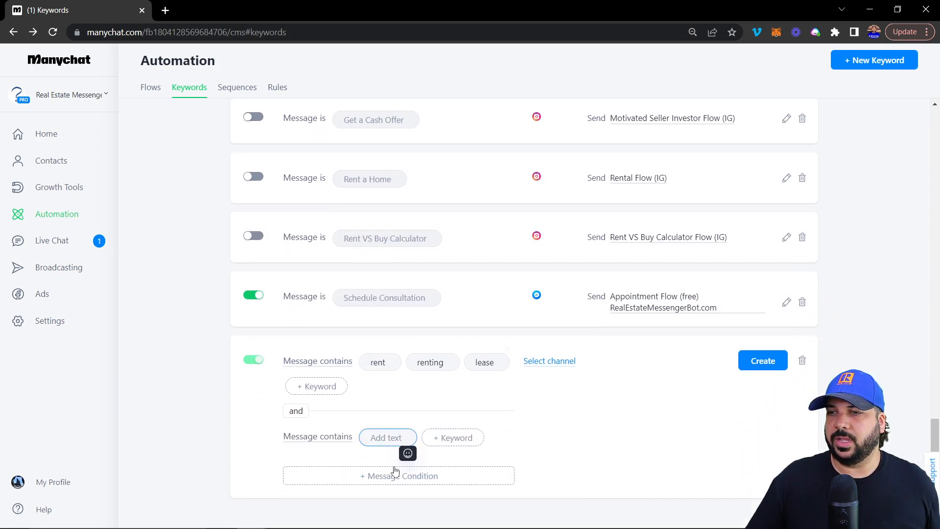
{"action": "left_click", "coordinate": [323, 442]}
{"action": "left_click", "coordinate": [323, 444]}
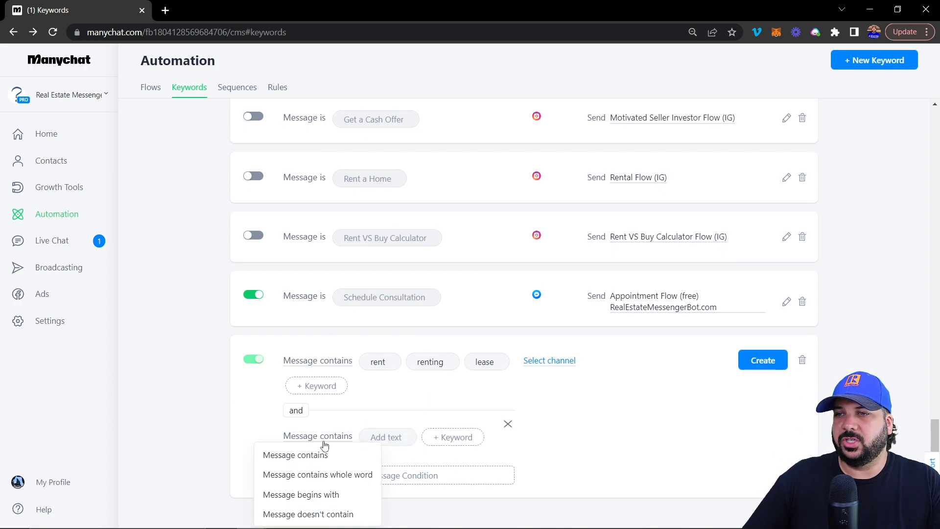
{"action": "left_click", "coordinate": [326, 514]}
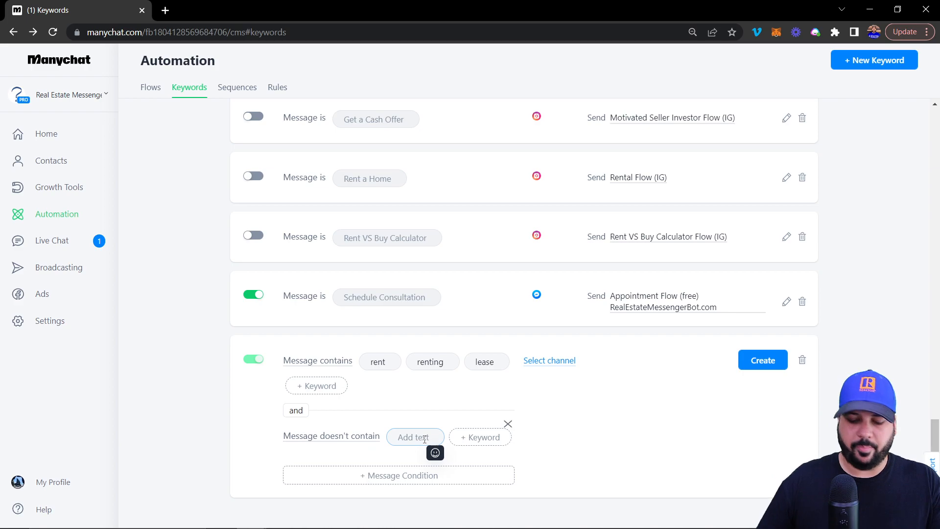
{"action": "type", "text": "buy a hom"}
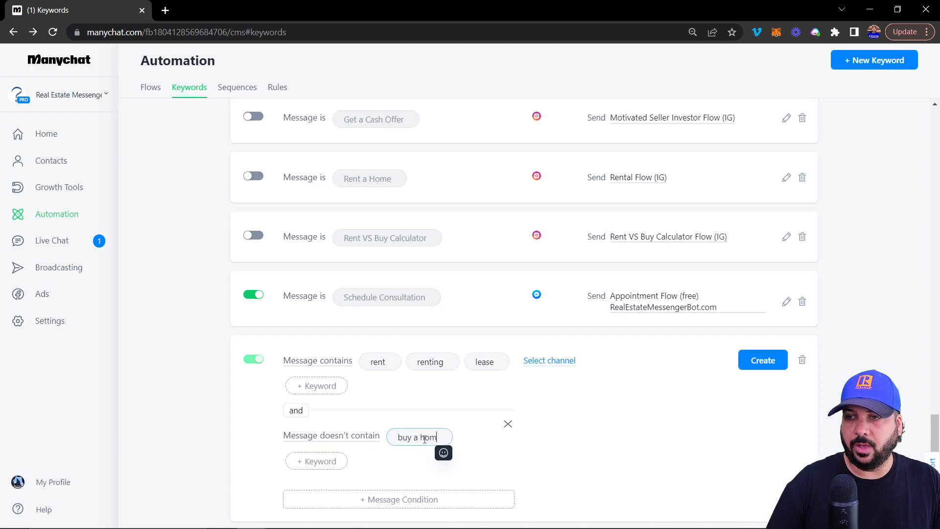
{"action": "type", "text": "e"}
{"action": "key", "text": "Return"}
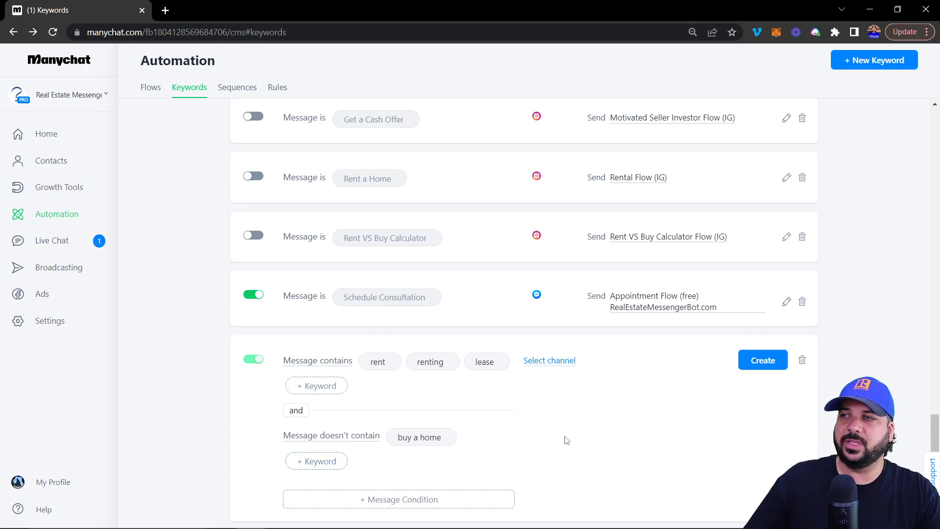
Step: Set the new rule's channel to Messenger and create the rule
{"action": "left_click", "coordinate": [551, 365]}
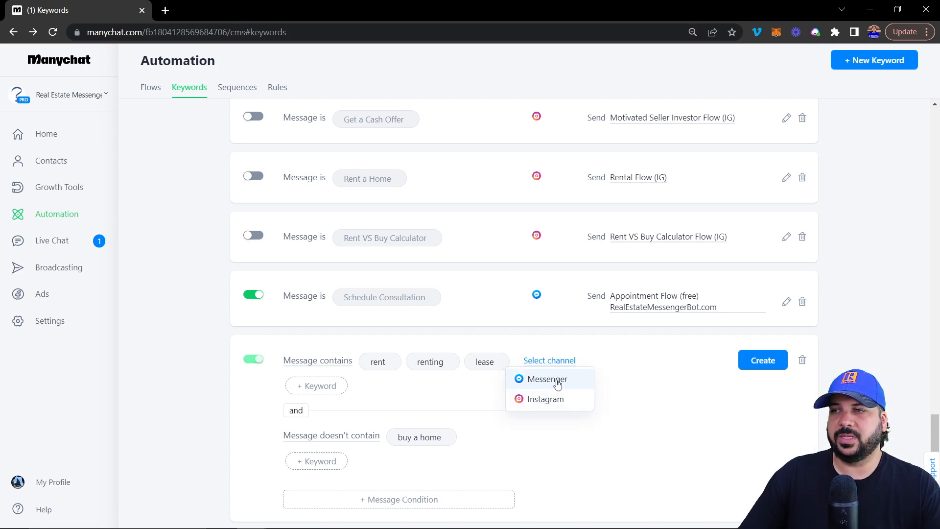
{"action": "left_click", "coordinate": [557, 384]}
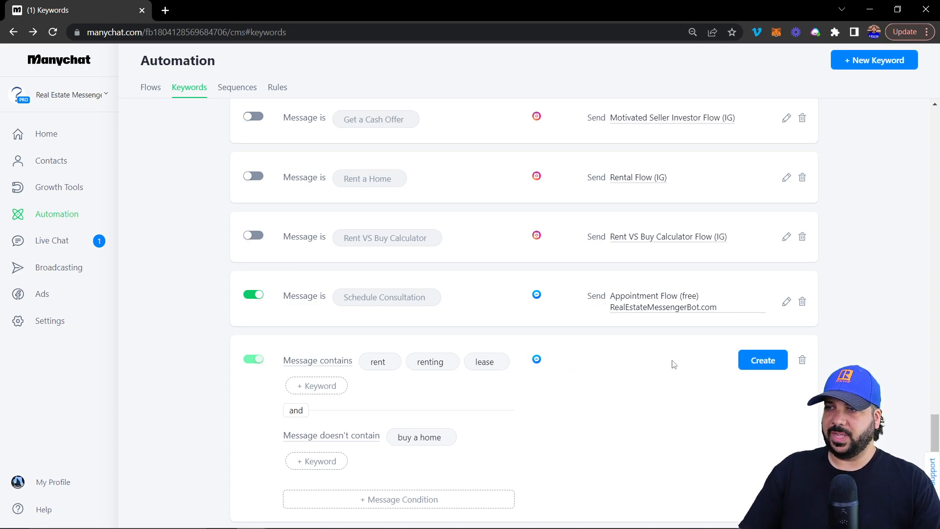
{"action": "left_click", "coordinate": [760, 360]}
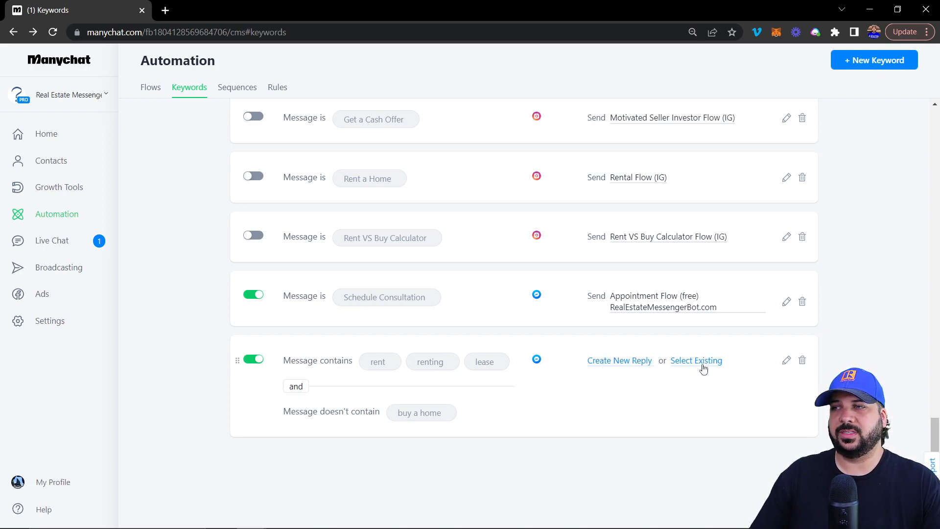
Step: Create a new reply for the rental rule with the message text "I dont do rental, sorry." and publish it
{"action": "left_click", "coordinate": [617, 363]}
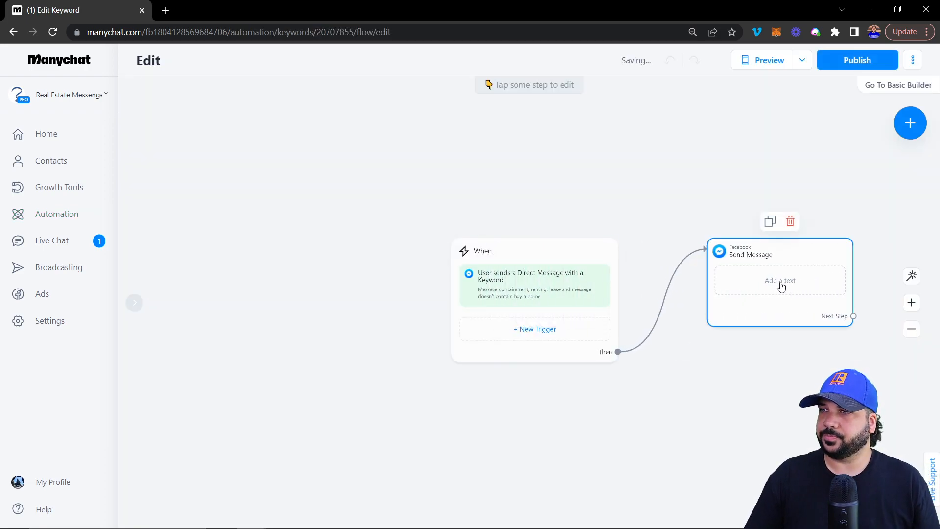
{"action": "left_click", "coordinate": [779, 282]}
{"action": "type", "text": "I dont work"}
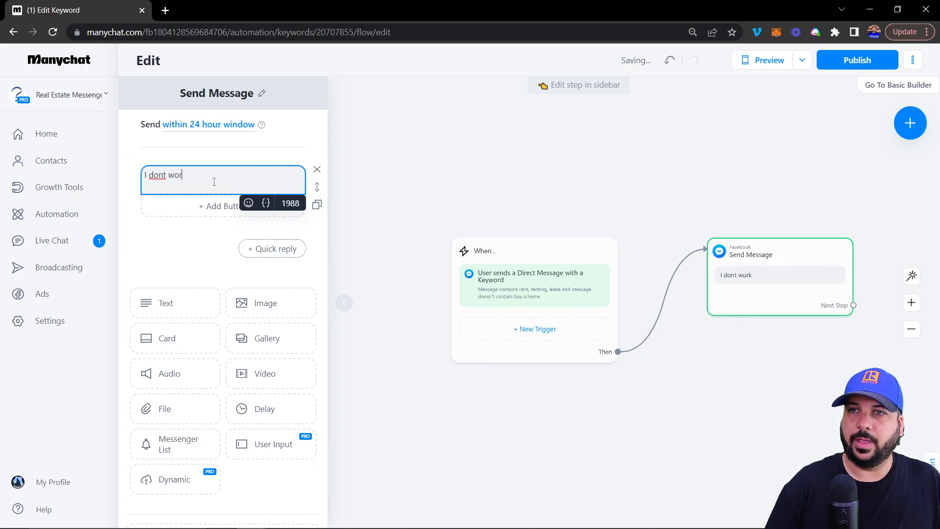
{"action": "key", "text": "BackSpace"}
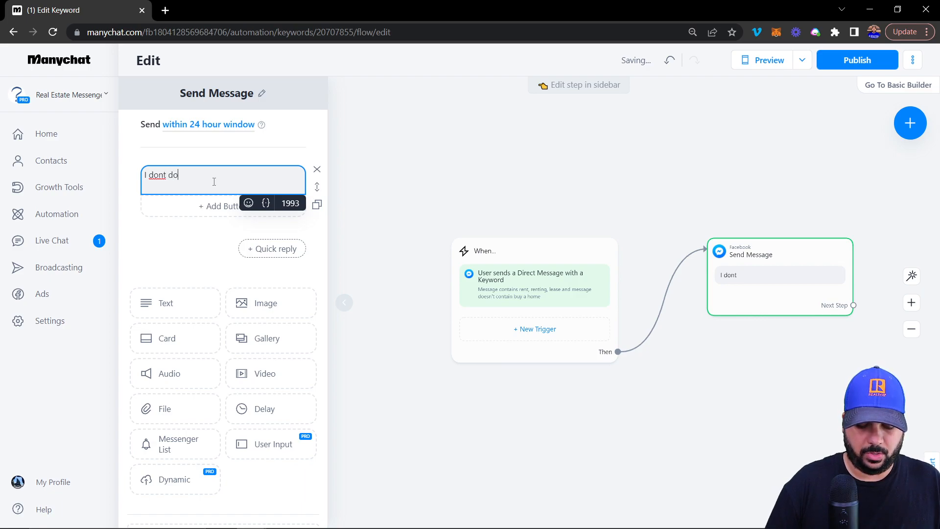
{"action": "type", "text": "do rental, sorry."}
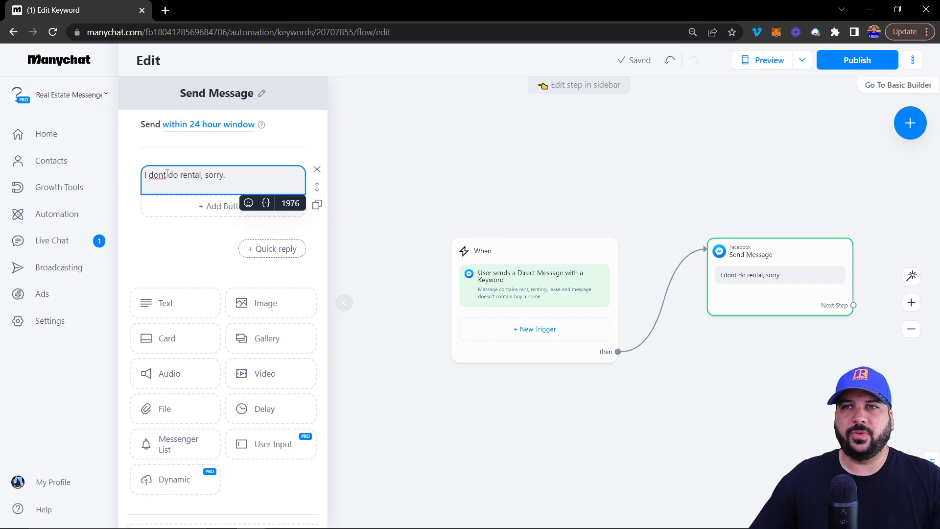
{"action": "left_click", "coordinate": [504, 185]}
{"action": "left_click", "coordinate": [857, 60]}
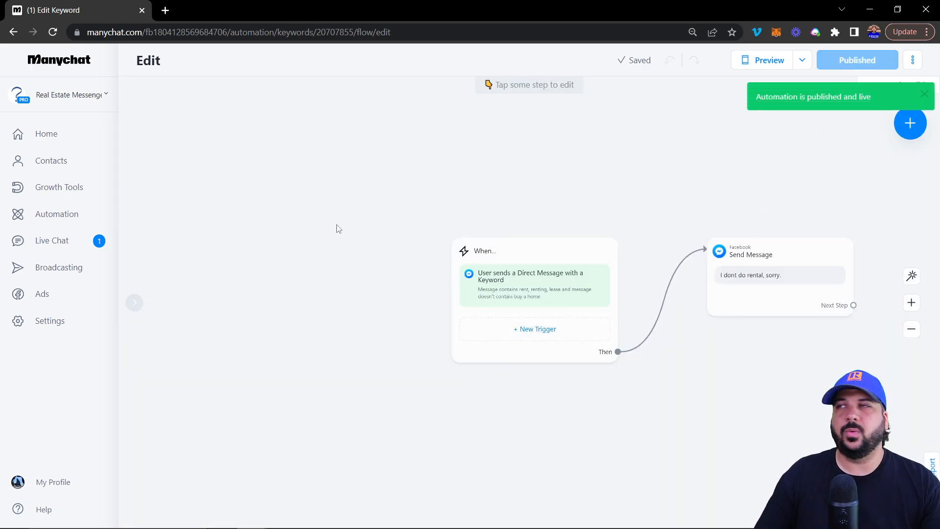
{"action": "left_click", "coordinate": [914, 61]}
{"action": "left_click", "coordinate": [925, 94]}
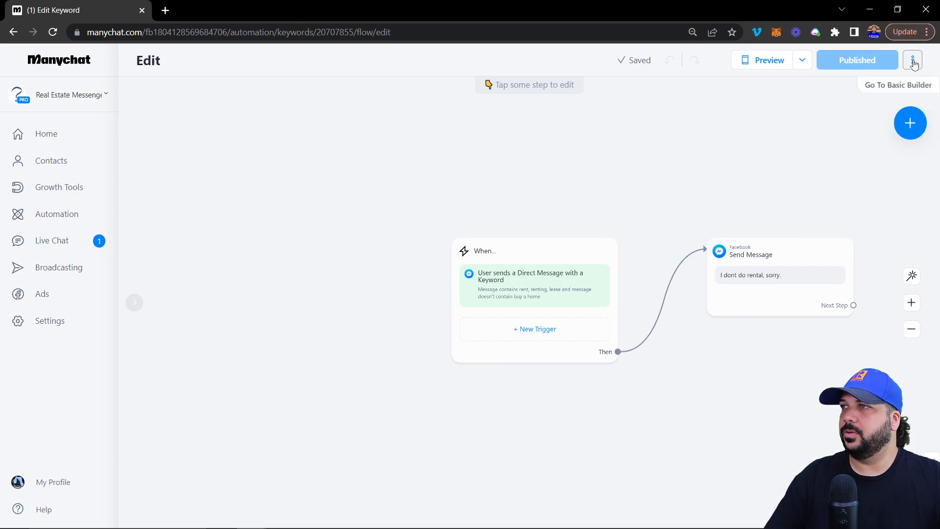
{"action": "left_click", "coordinate": [914, 61]}
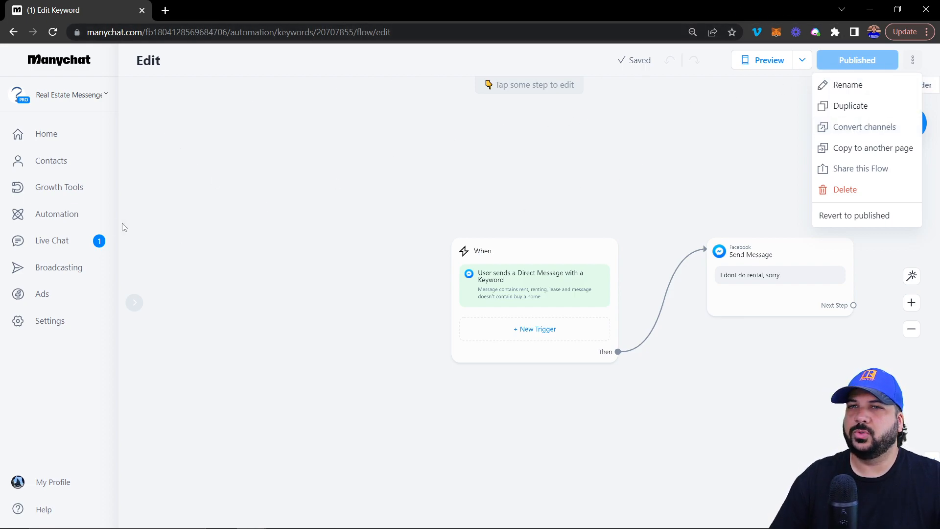
Step: Open the published rental keyword flow from the flow list and duplicate and convert it from Facebook to Instagram
{"action": "left_click", "coordinate": [56, 216]}
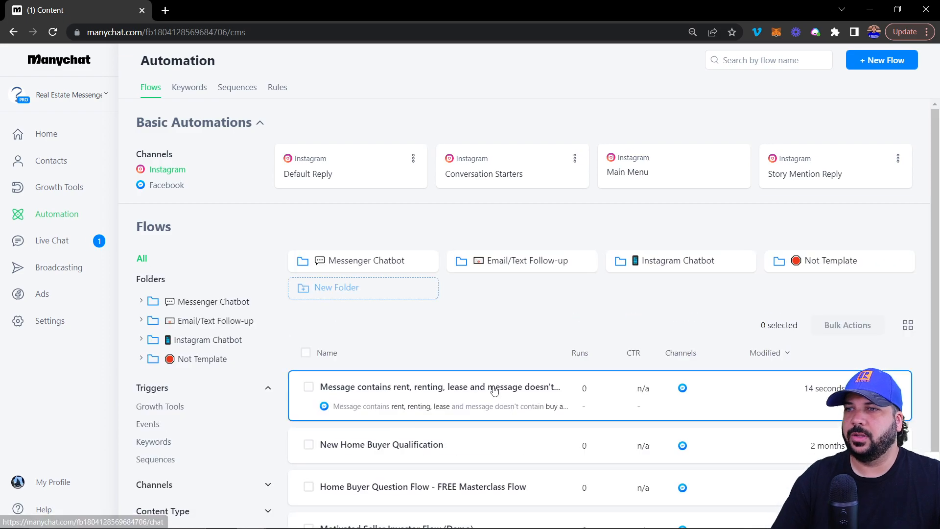
{"action": "left_click", "coordinate": [490, 389]}
{"action": "left_click", "coordinate": [913, 59]}
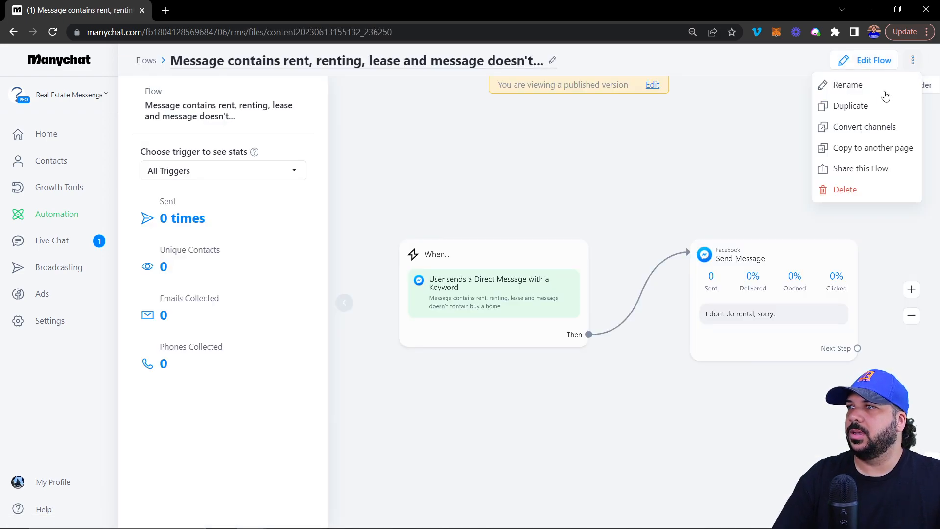
{"action": "left_click", "coordinate": [850, 128]}
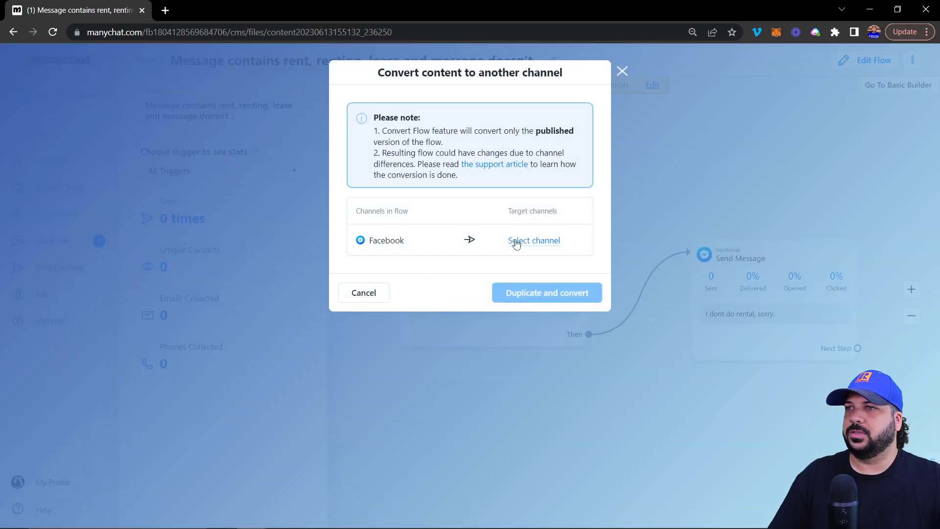
{"action": "left_click", "coordinate": [547, 241]}
{"action": "left_click", "coordinate": [533, 259]}
{"action": "left_click", "coordinate": [563, 296]}
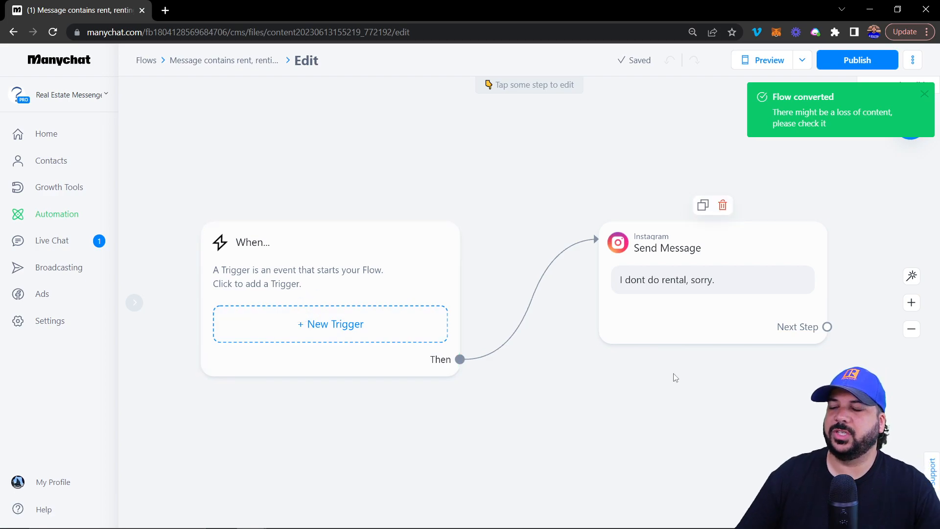
Step: Return to the keyword list and view the new rental rule at its end
{"action": "left_click", "coordinate": [54, 214]}
{"action": "left_click", "coordinate": [188, 88]}
{"action": "scroll", "coordinate": [352, 240], "scroll_direction": "down", "scroll_amount": 15}
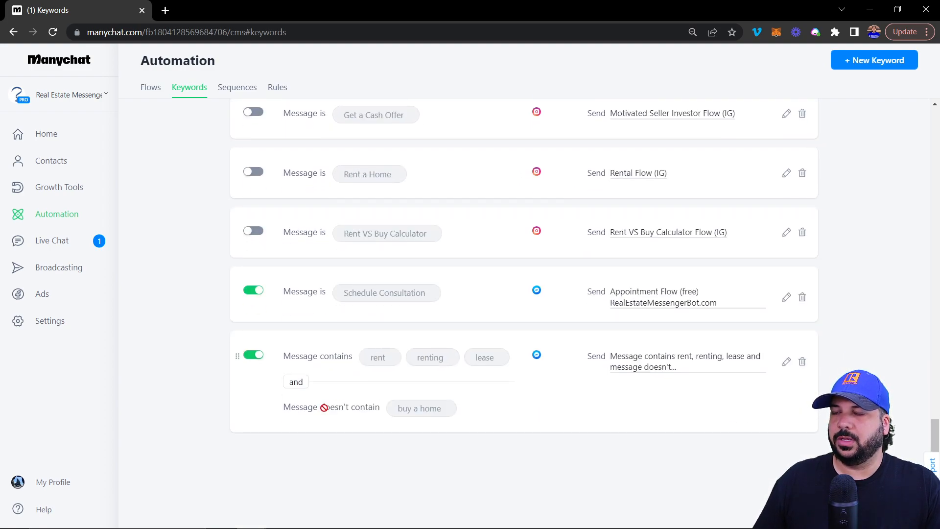
Step: Create a new Instagram keyword rule that triggers when the message contains "rent"
{"action": "left_click", "coordinate": [874, 60]}
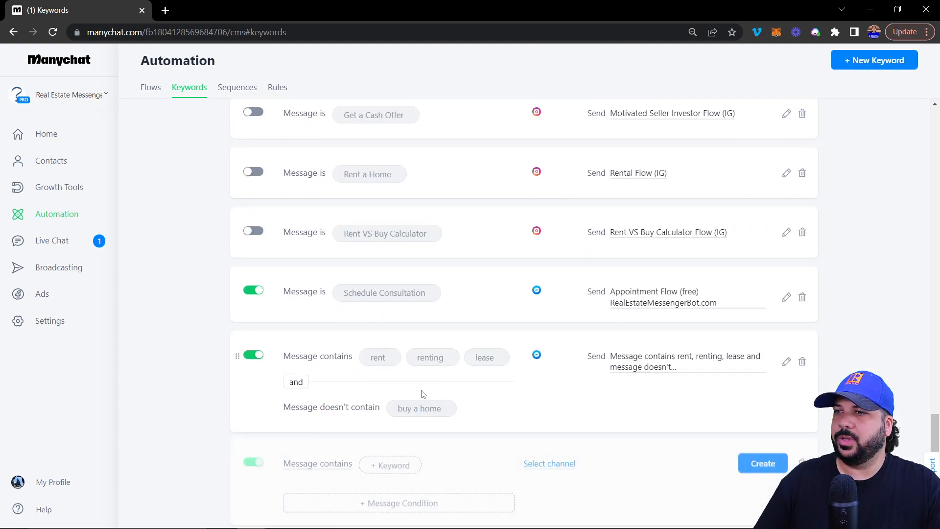
{"action": "left_click", "coordinate": [387, 436]}
{"action": "type", "text": "rent"}
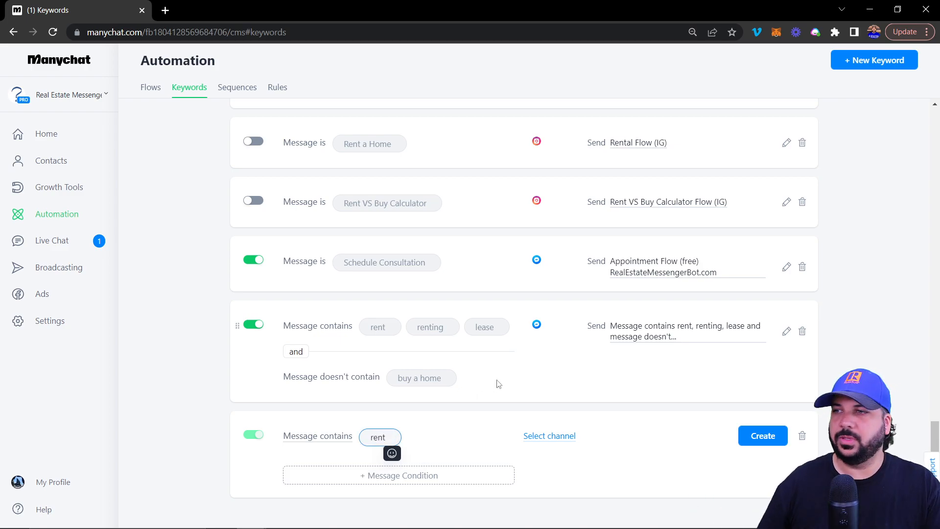
{"action": "left_click", "coordinate": [543, 435]}
{"action": "left_click", "coordinate": [534, 480]}
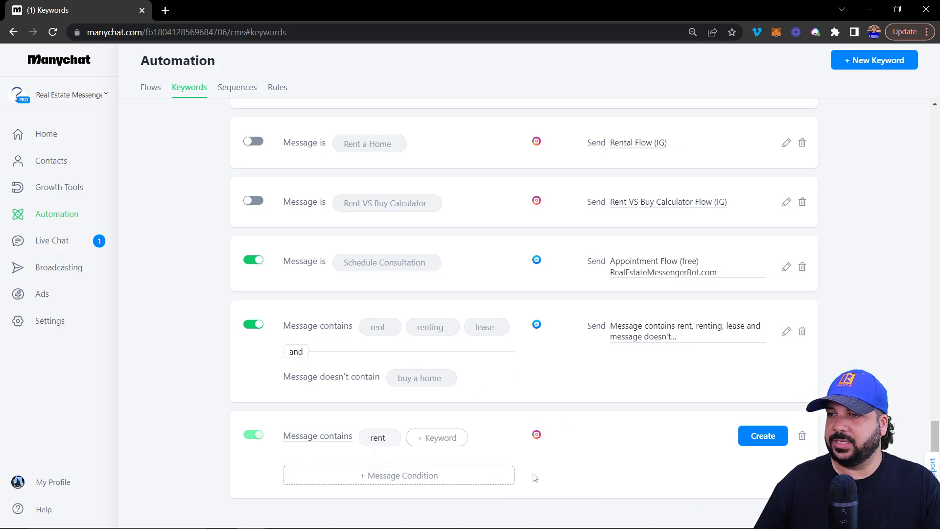
{"action": "left_click", "coordinate": [759, 436]}
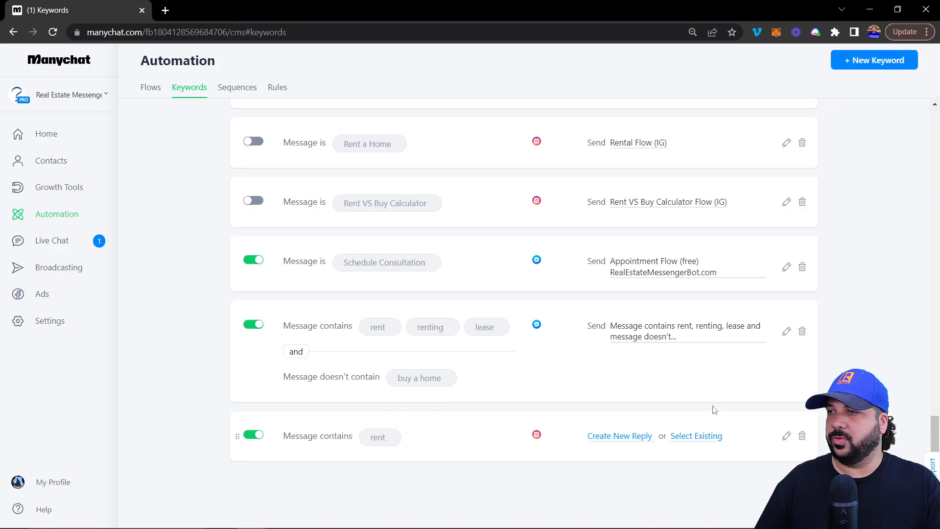
Step: Preview the newest rental flow among the existing flows for the Instagram "rent" rule, and close the flow picker without attaching it
{"action": "left_click", "coordinate": [700, 437]}
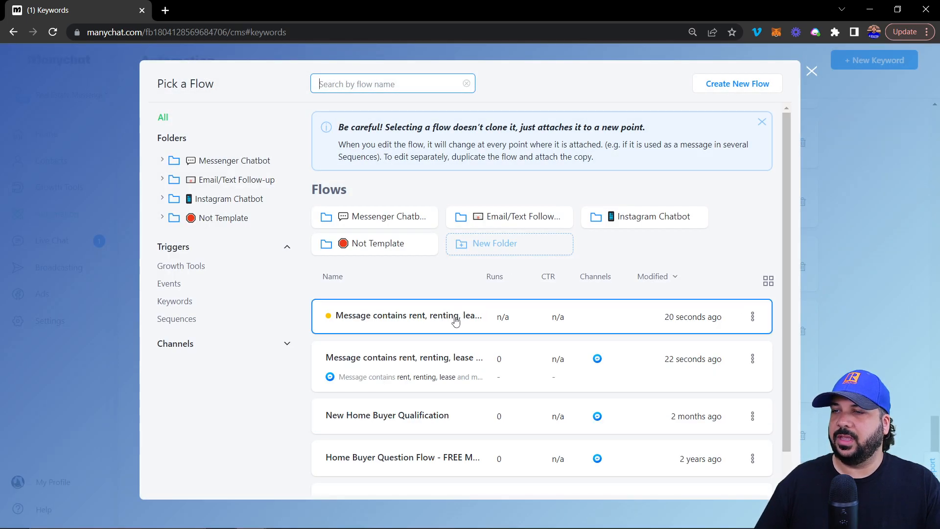
{"action": "left_click", "coordinate": [421, 320]}
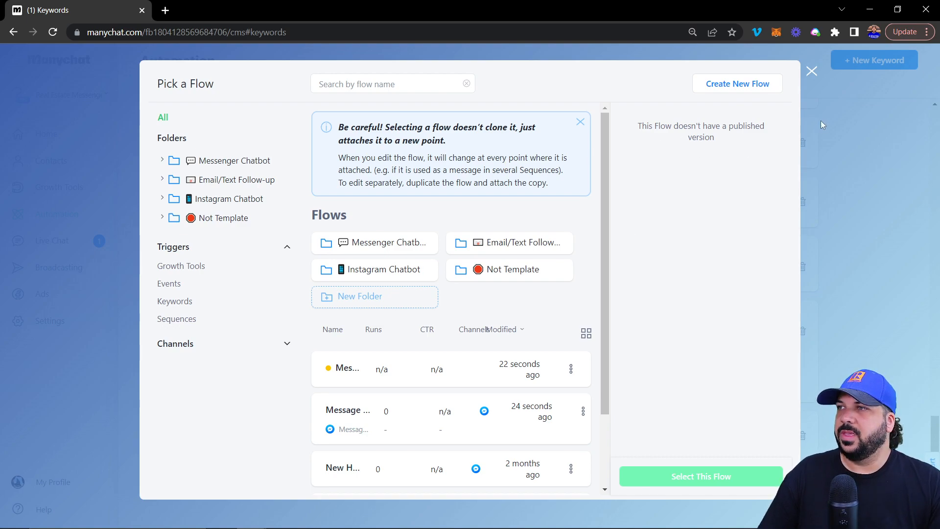
{"action": "left_click", "coordinate": [811, 72]}
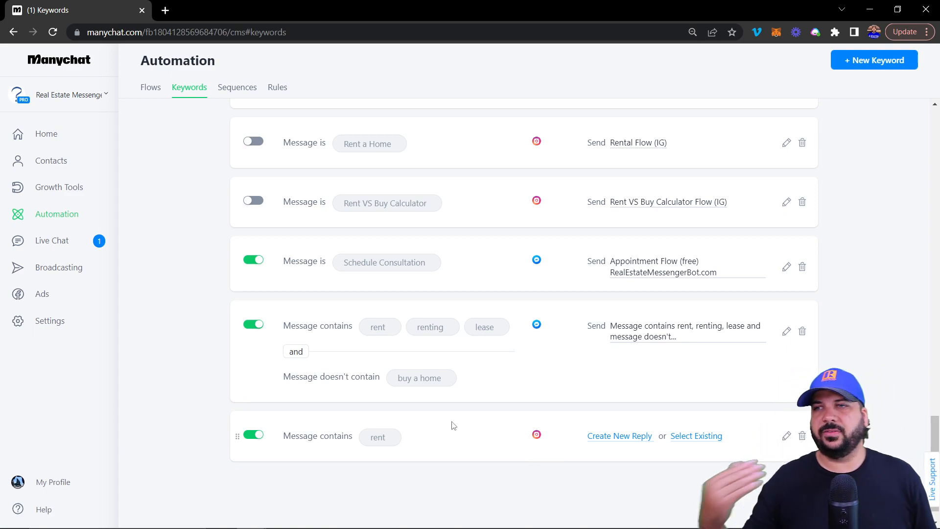
Step: Start another keyword rule with the condition "Message is" and the keyword "home buyer guide"
{"action": "scroll", "coordinate": [343, 326], "scroll_direction": "up", "scroll_amount": 15}
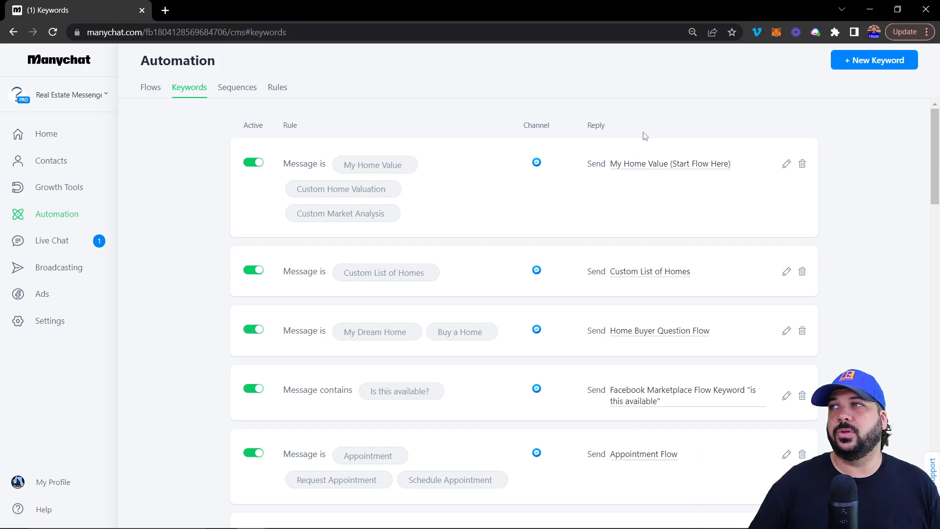
{"action": "left_click", "coordinate": [858, 70]}
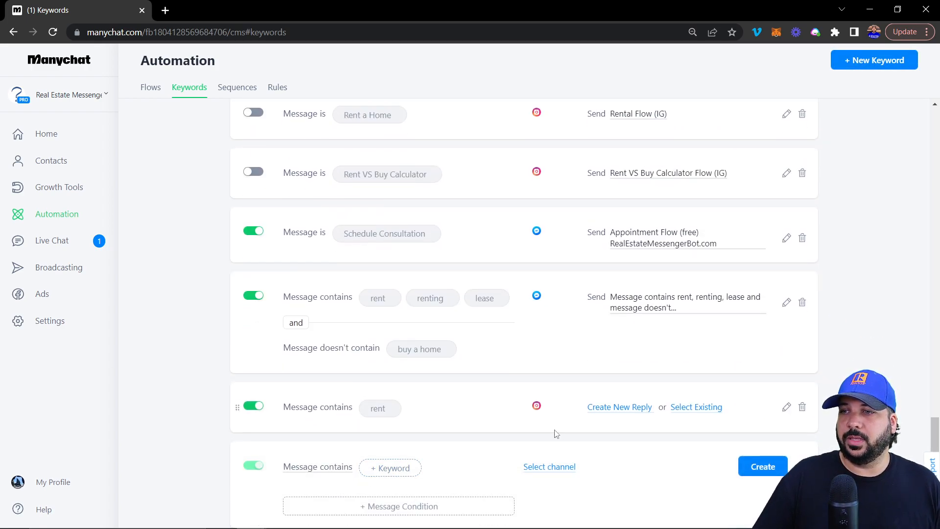
{"action": "left_click", "coordinate": [385, 469]}
{"action": "left_click", "coordinate": [328, 477]}
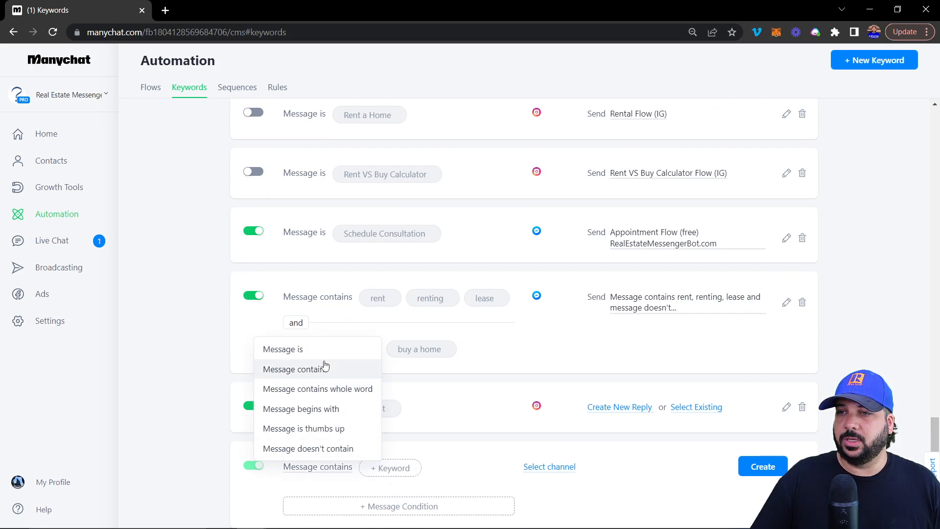
{"action": "left_click", "coordinate": [303, 352]}
{"action": "left_click", "coordinate": [378, 479]}
{"action": "type", "text": "home b"}
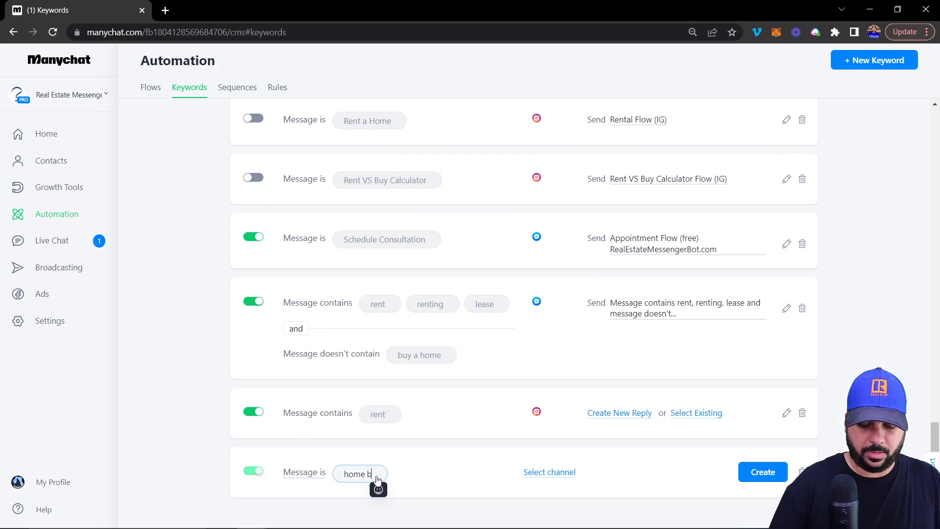
{"action": "type", "text": "uyer guide"}
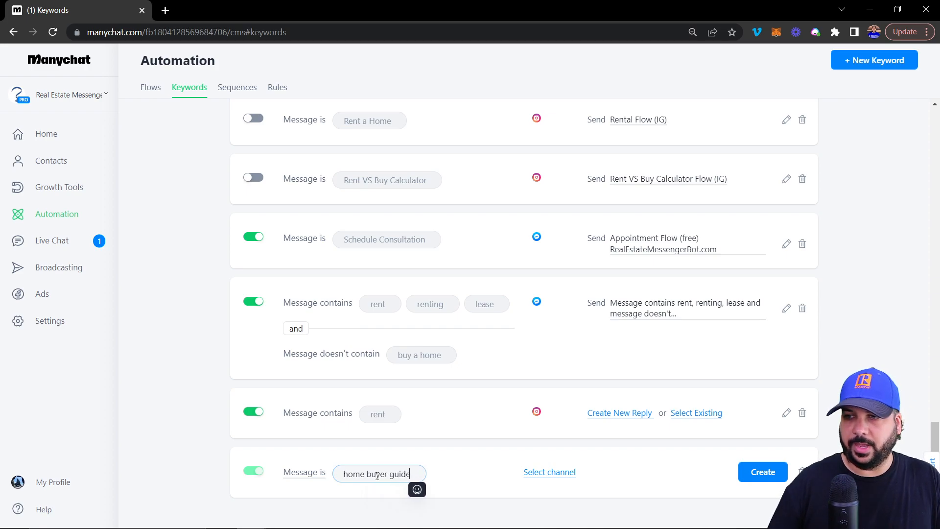
{"action": "left_click", "coordinate": [475, 485]}
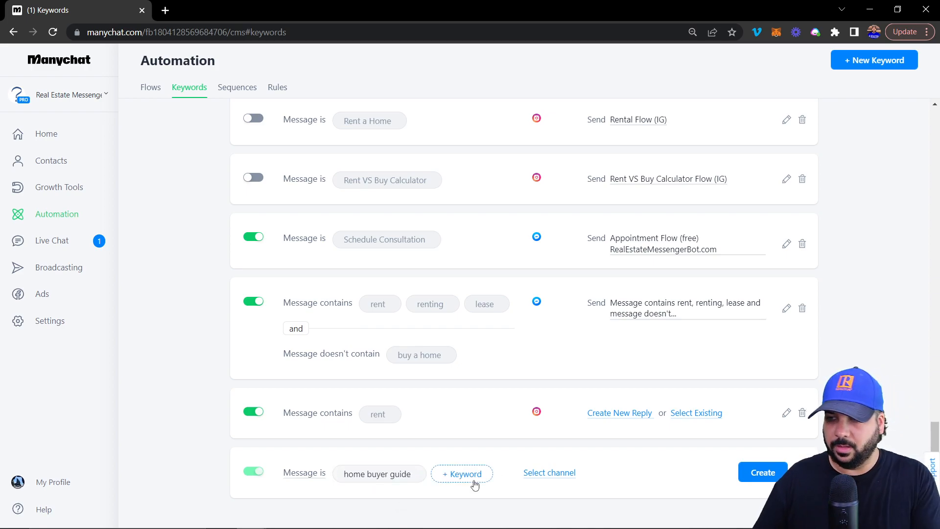
Step: Add "homebuyer guide" as a second keyword of the new rule and set its channel to Instagram
{"action": "left_click", "coordinate": [456, 474]}
{"action": "type", "text": "homebu"}
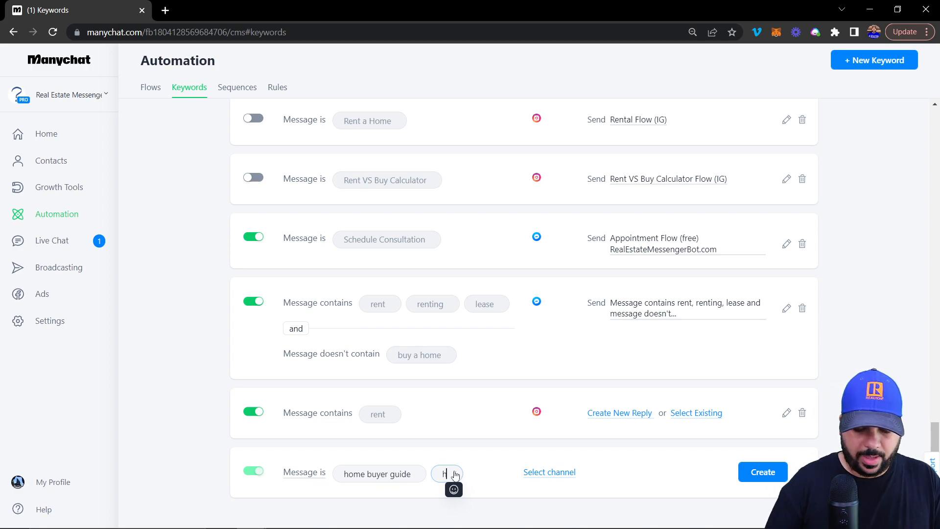
{"action": "type", "text": "guide"}
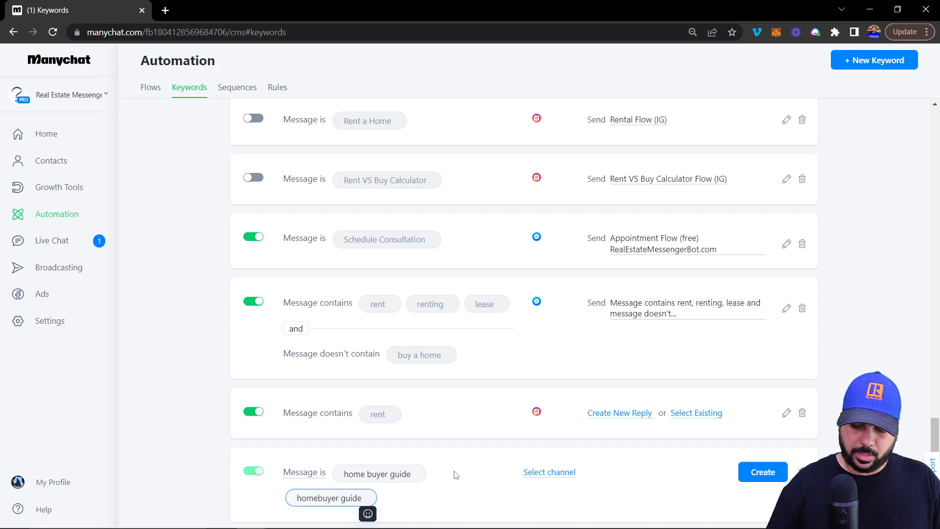
{"action": "key", "text": "Return"}
{"action": "scroll", "coordinate": [460, 465], "scroll_direction": "down", "scroll_amount": 1}
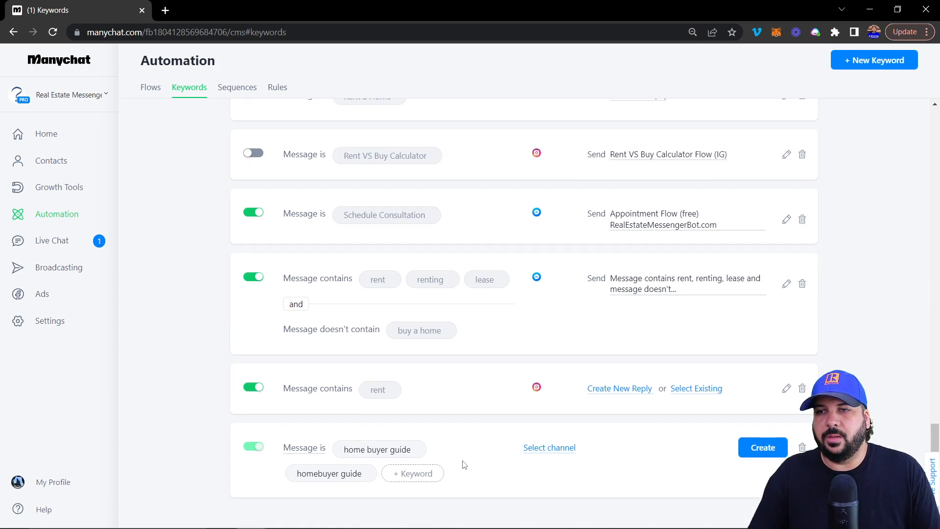
{"action": "left_click", "coordinate": [543, 448]}
{"action": "left_click", "coordinate": [544, 485]}
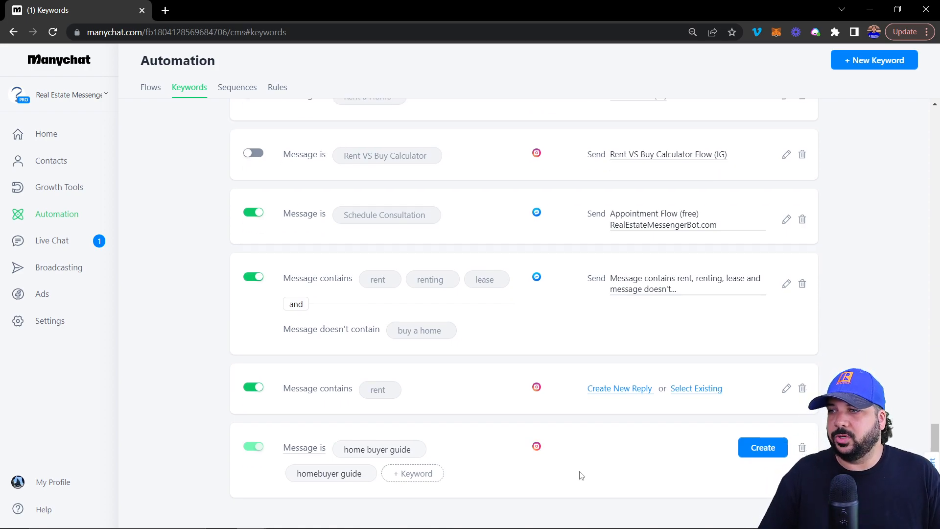